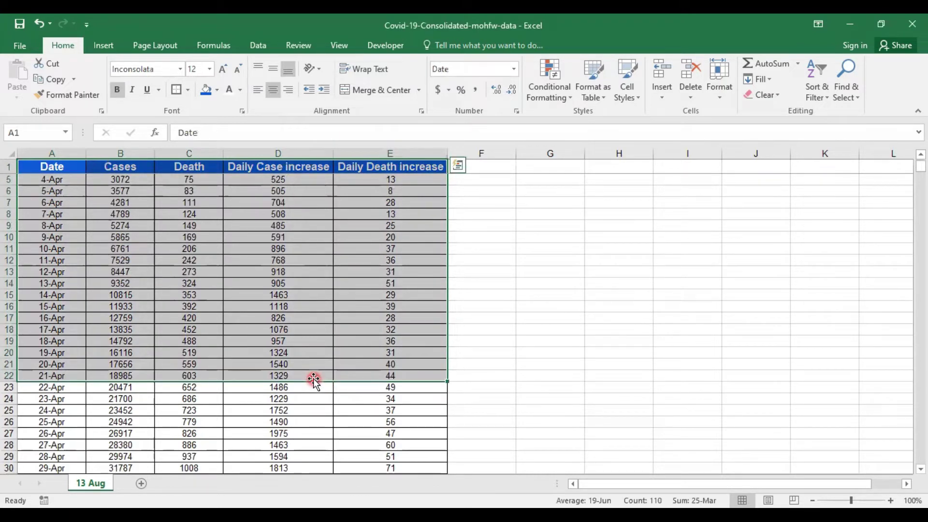
Label cell G2 "Sum Cases" and enter a SUM of the daily case increases D2:D136 in H2.
scroll(199, 406, "up", 1)
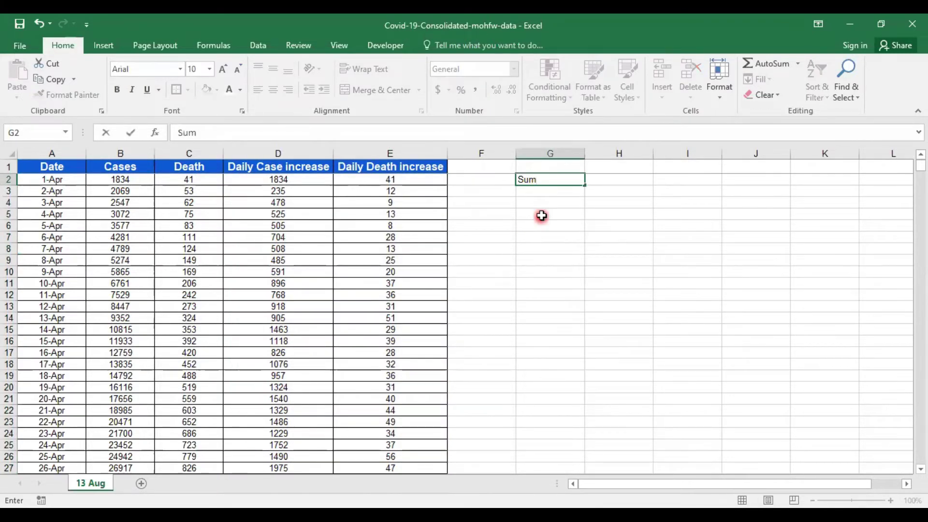
type("Cases")
key("Tab")
type("=sum")
key("Tab")
key("Left")
key("Left")
key("Left")
key("Left")
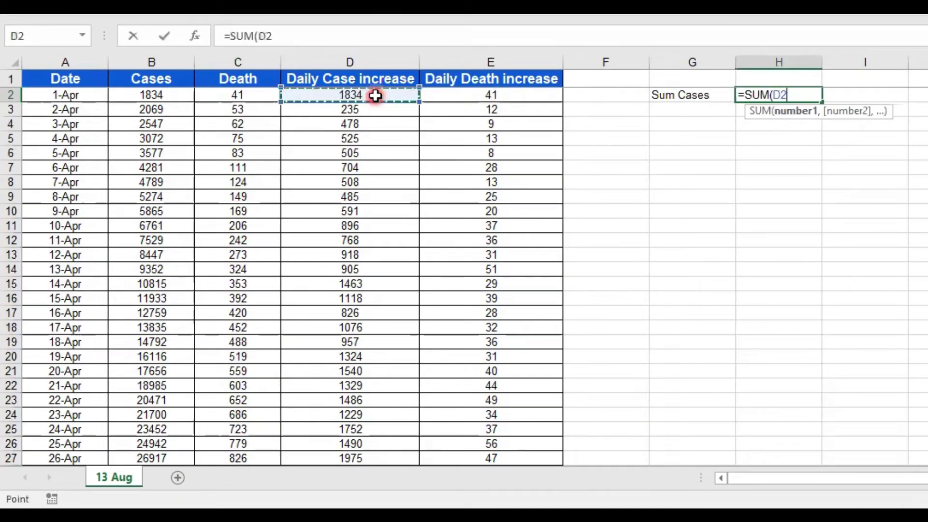
key("ctrl+shift+Down")
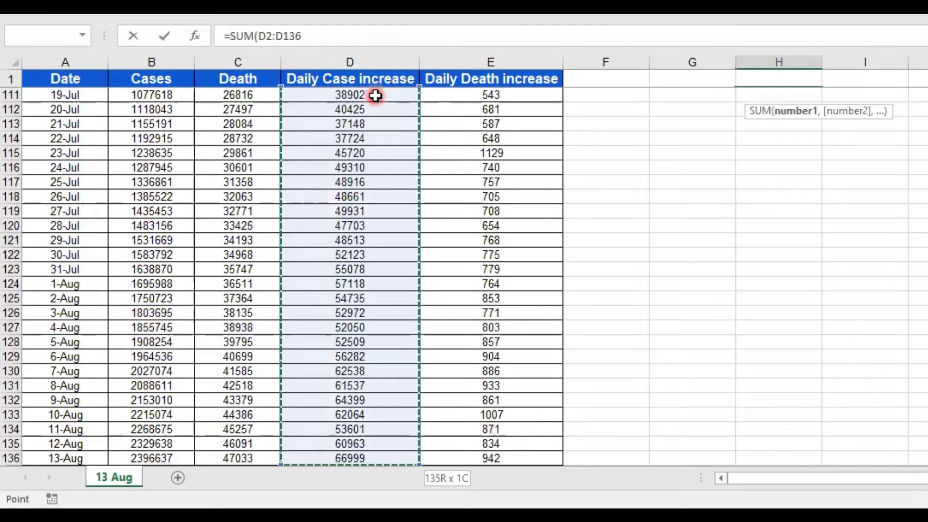
key("Return")
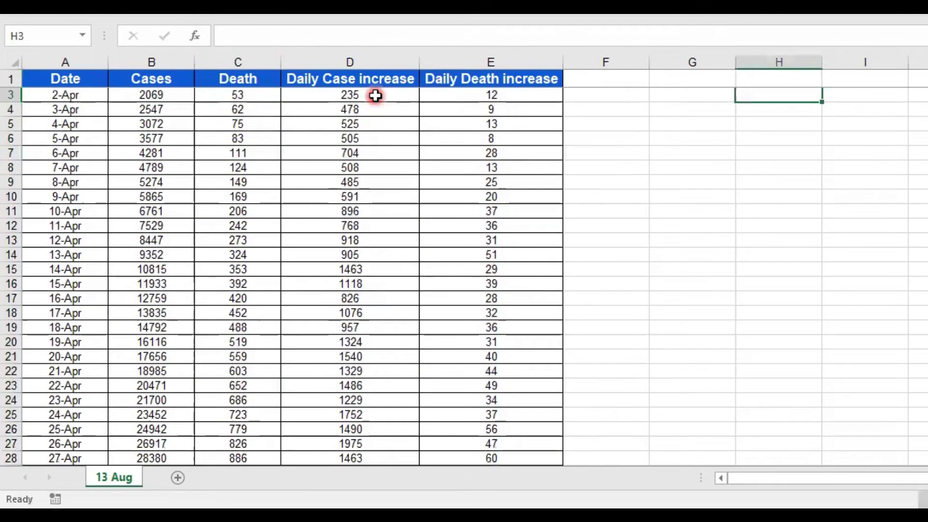
scroll(376, 95, "up", 1)
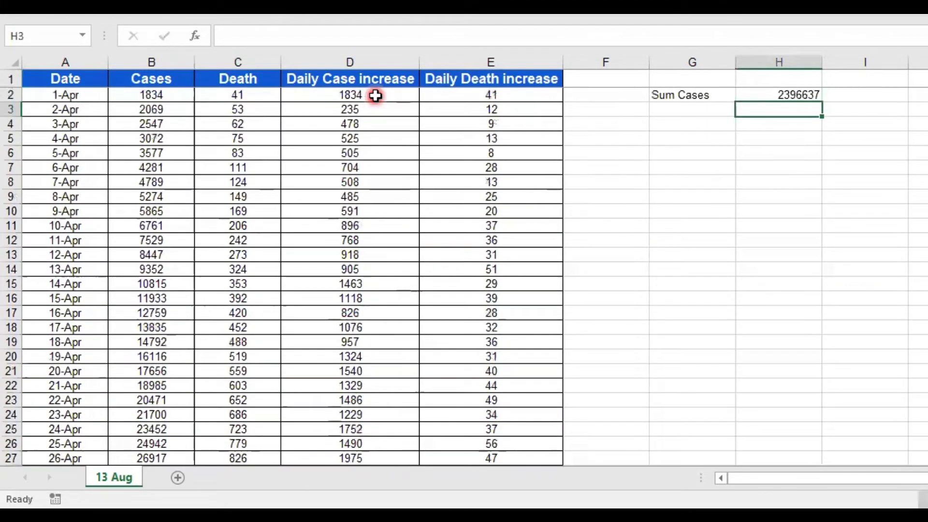
Check the sum formula in H2 and change the label in G2 to "Total Cases".
left_click(780, 94)
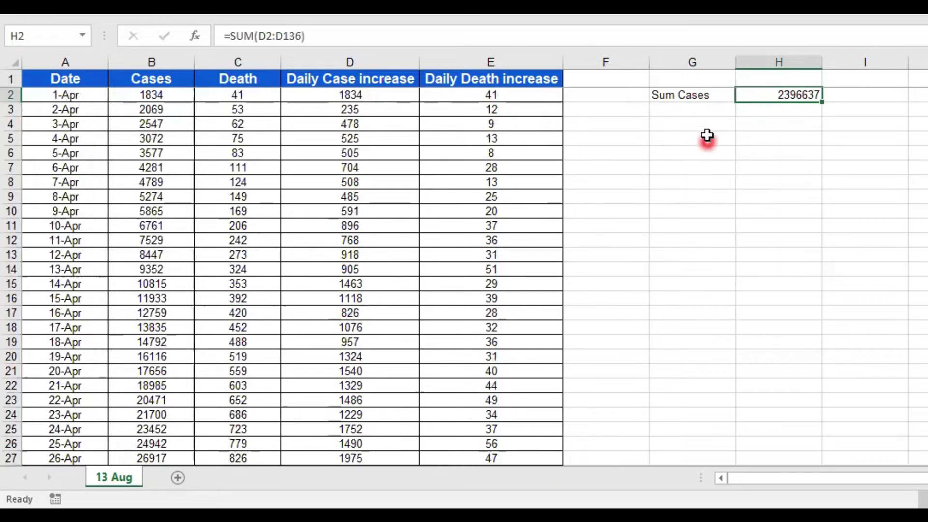
left_click(682, 97)
left_click(251, 36)
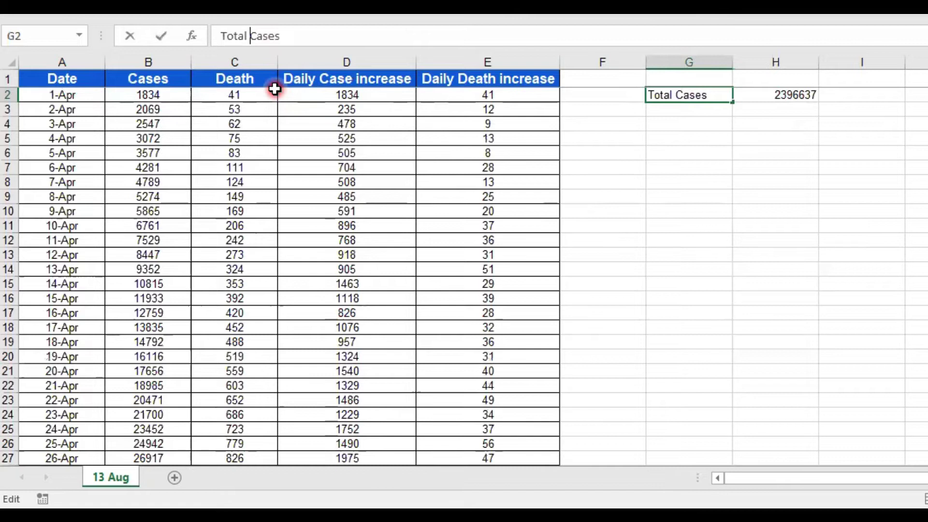
key("Return")
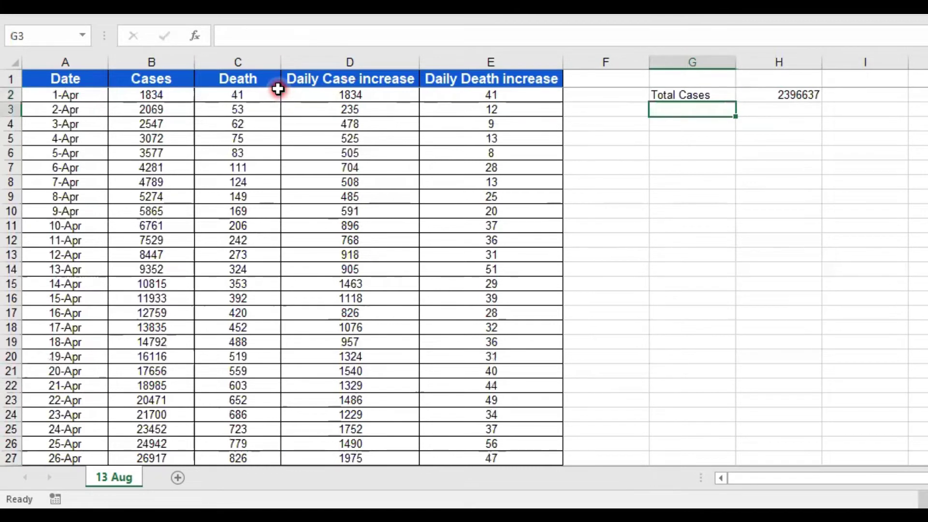
Label cell G3 "Total Death" and select the cell beside it.
type("T")
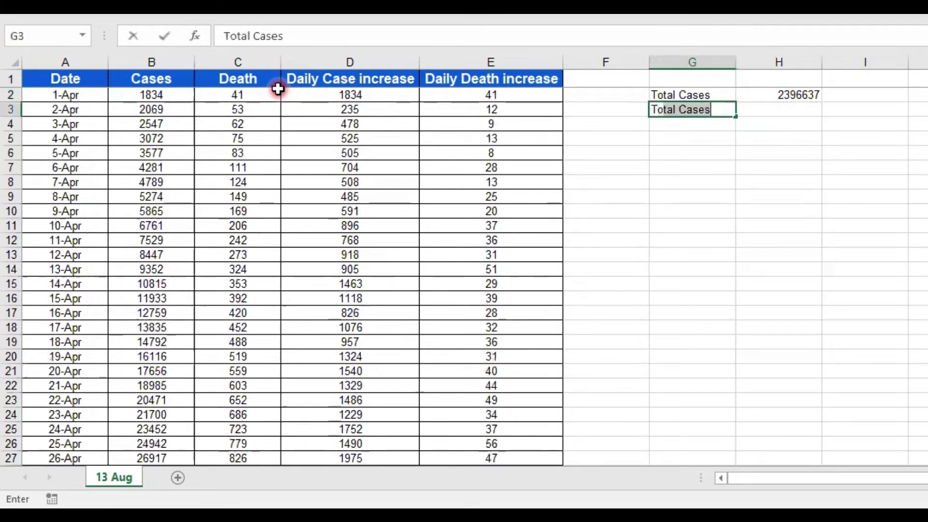
type("otal Death")
key("Return")
key("Up")
key("Right")
type("=")
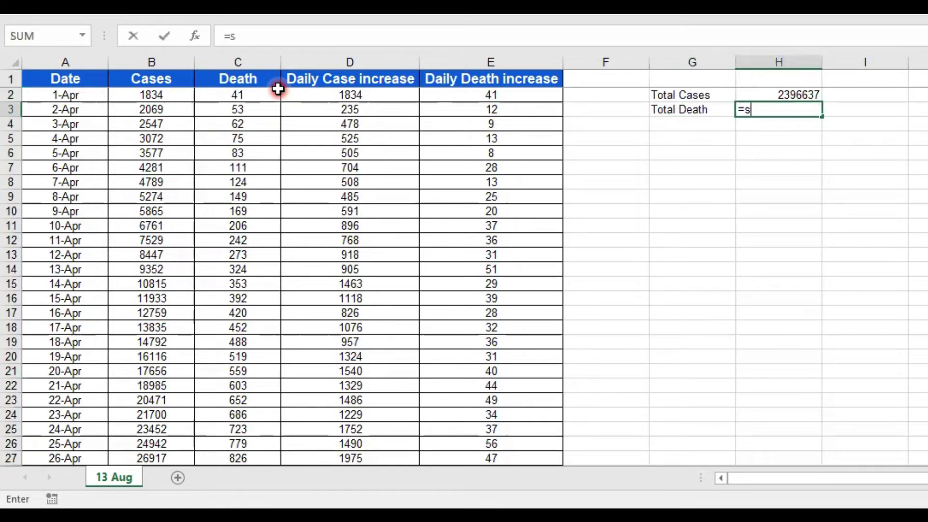
key("Left")
key("Left")
key("Left")
key("Up")
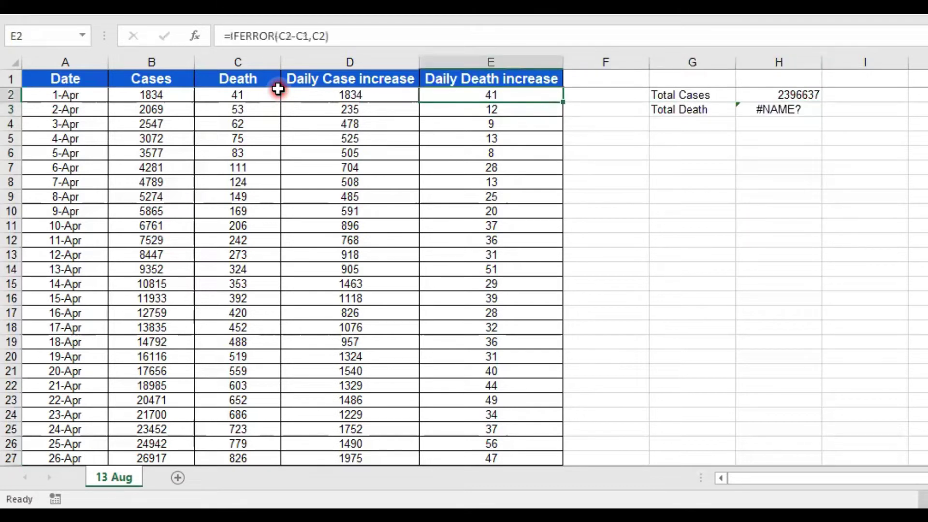
key("Right")
key("Right")
key("Right")
key("Down")
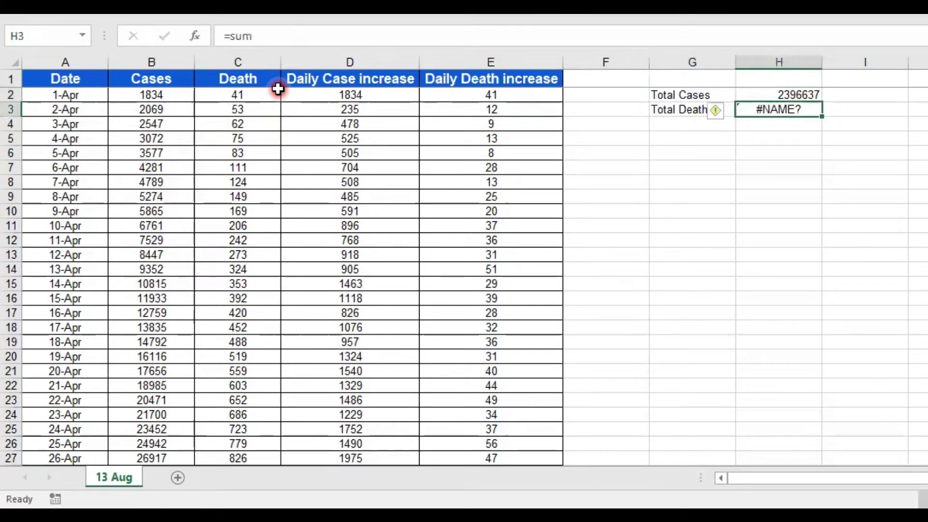
Enter a SUM of the entire Daily Death increase column, E:E, in H3 and compare its formula with the one in H2.
type("=")
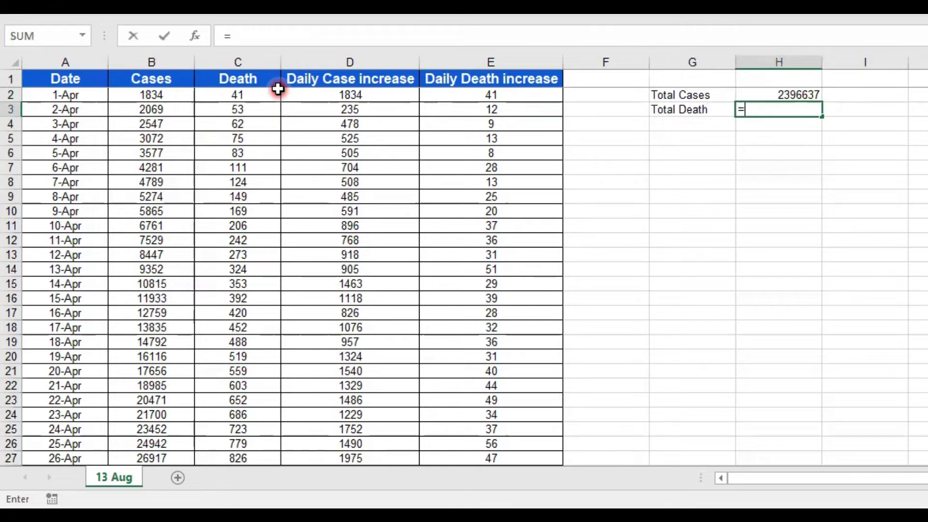
type("SUM(")
key("Left")
key("Left")
key("Left")
key("Up")
key("Up")
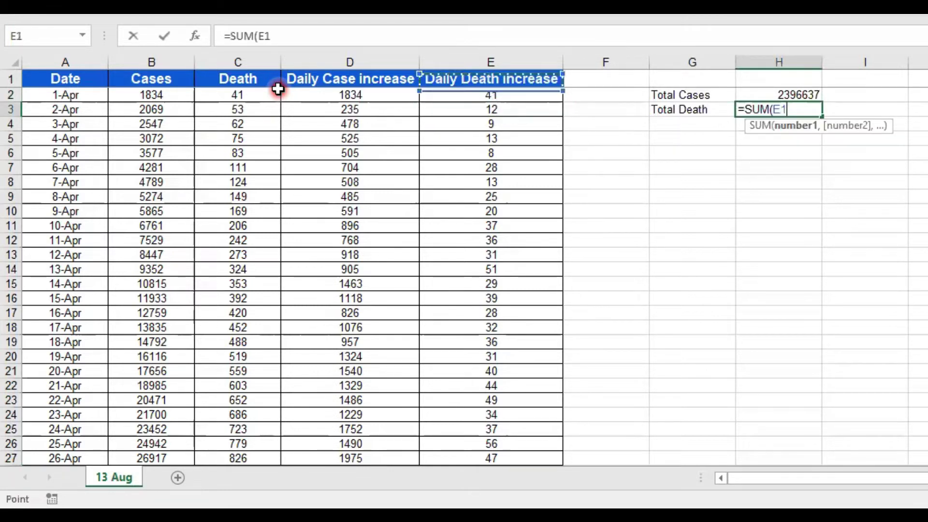
key("ctrl+space")
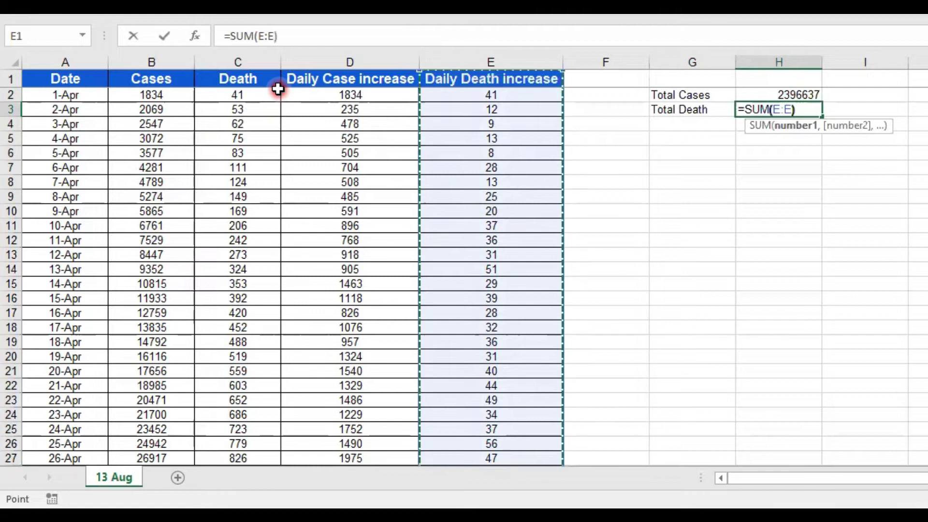
key("Return")
key("Up")
key("Up")
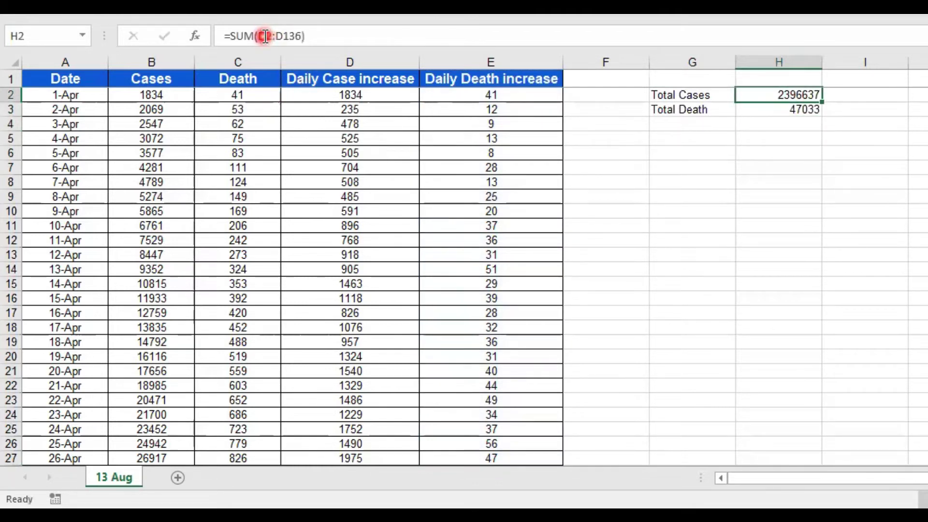
left_click(768, 112)
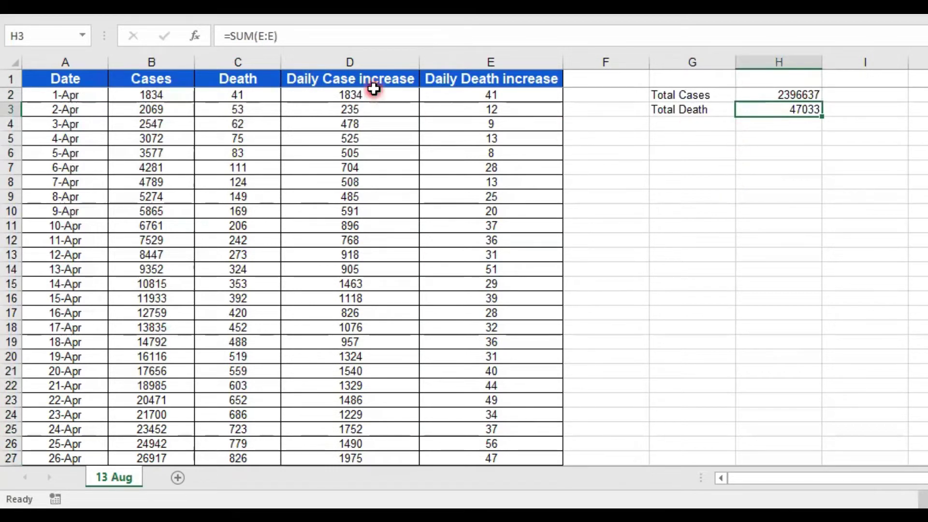
Label cell G4 "Average Cases" and move to the cell beside it.
left_click(707, 125)
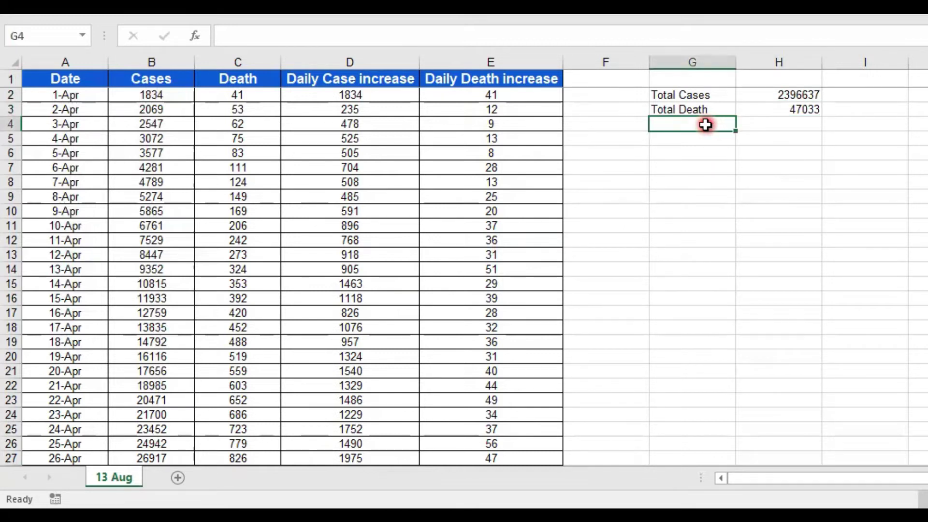
type("Ave")
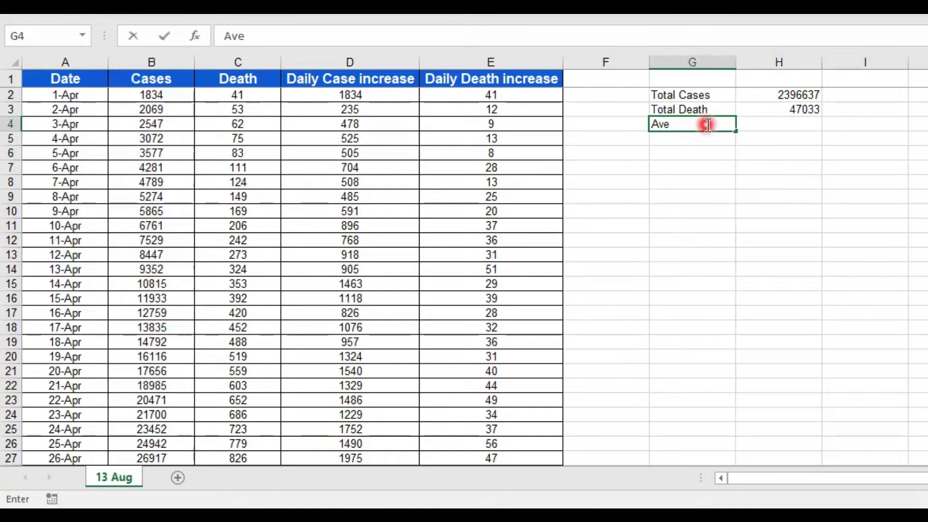
type("rage Cases")
key("Tab")
Enter an AVERAGE of the entire Daily Case increase column, D:D, in H4 and check its formula.
type("=av")
key("Tab")
key("Left")
key("Left")
key("Left")
key("Left")
key("ctrl+space")
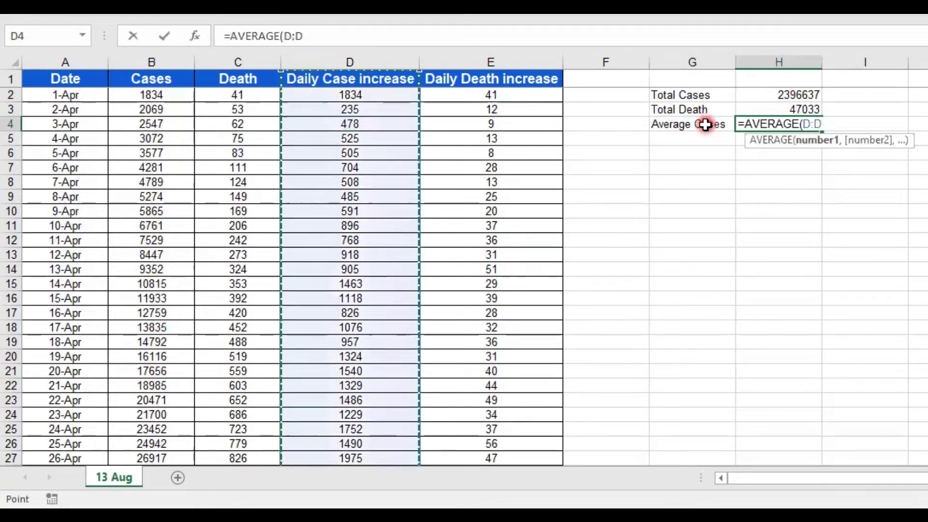
type(")")
key("Return")
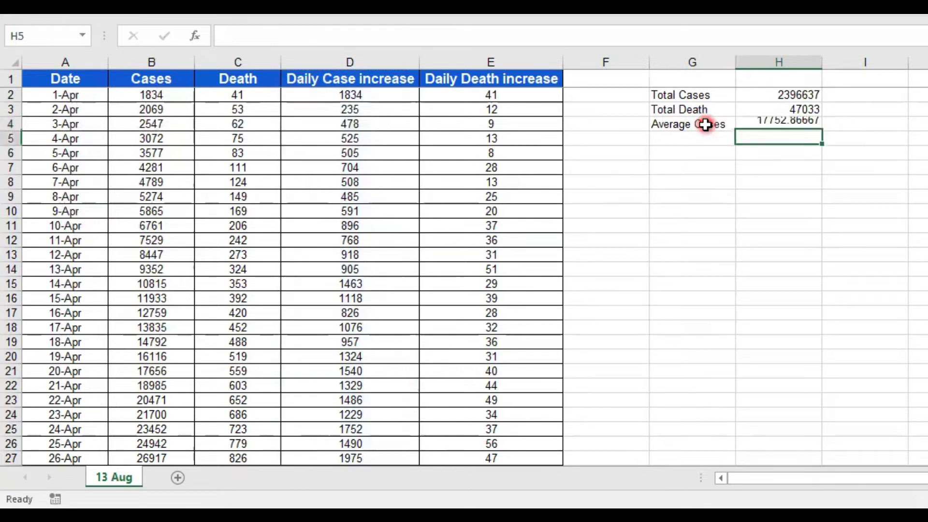
key("Up")
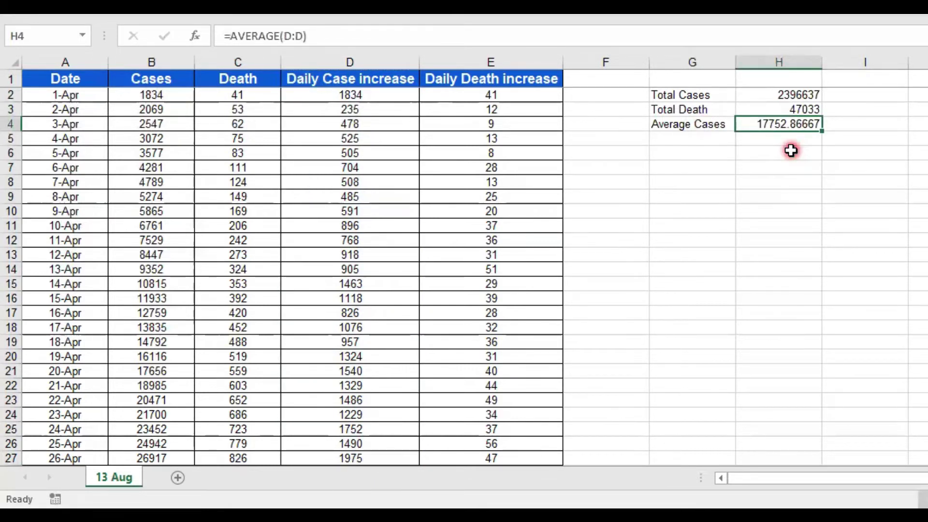
Label cell G5 "Average Death" and enter =AVERAGE(E:E) in H5.
left_click(774, 139)
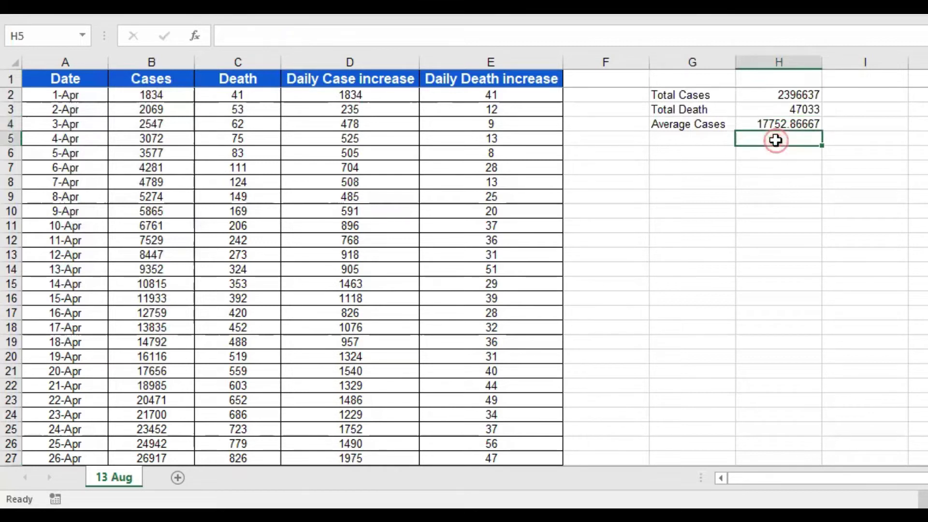
left_click(717, 137)
type("Average Death")
key("Right")
type("=AVERAGE(E:E)")
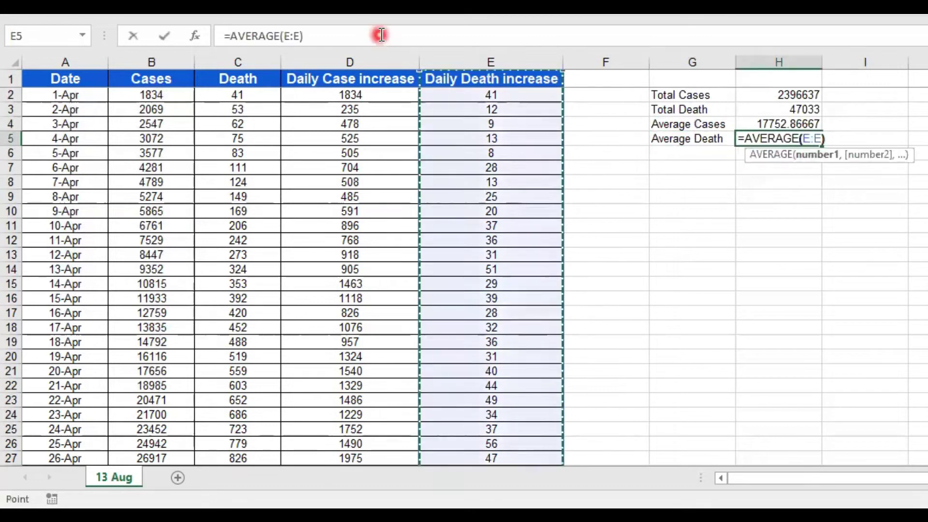
key("Return")
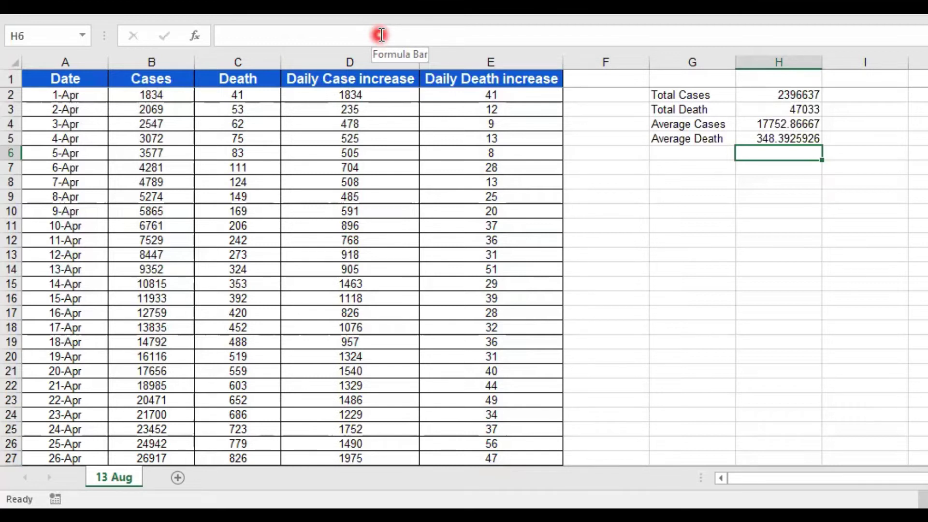
Insert the current date, 8/17/2020, in cell G7.
key("Down")
key("Left")
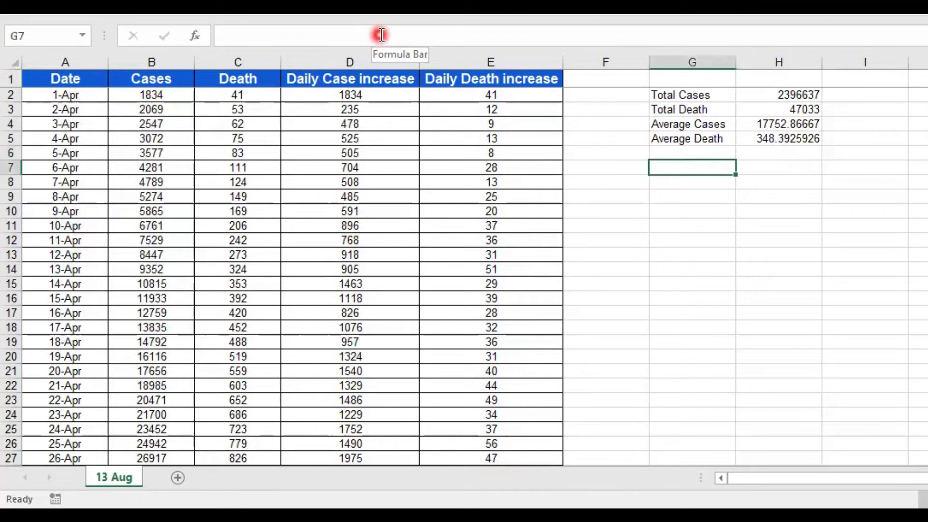
key("ctrl+semicolon")
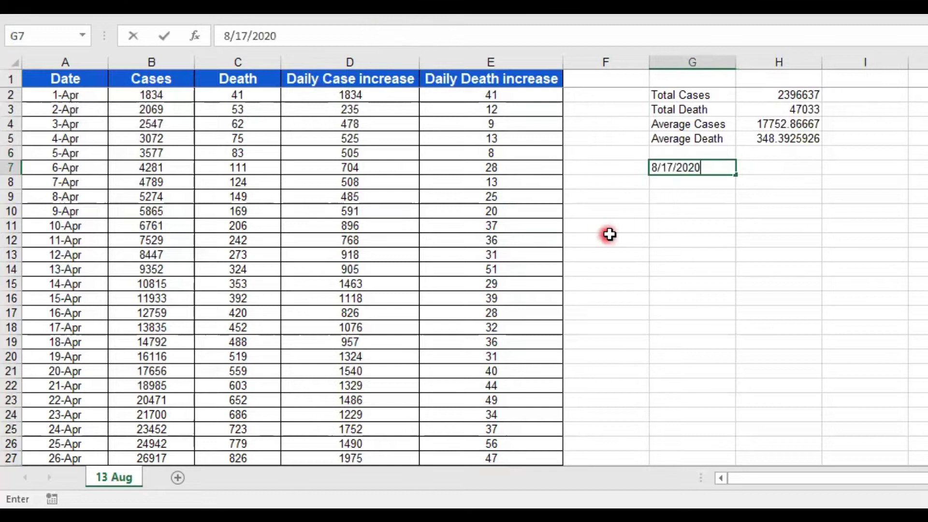
key("Return")
key("Up")
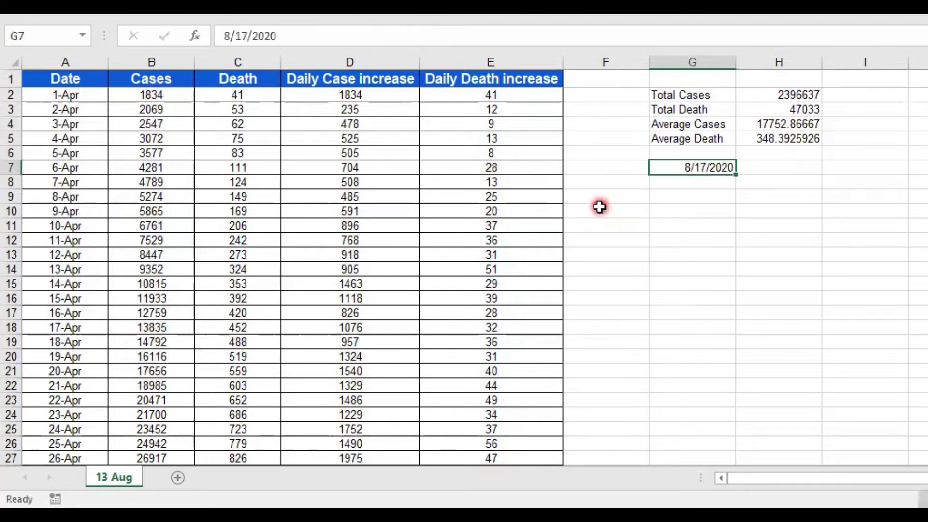
Change the date in G7 to 8/10/2020.
left_click(250, 26)
key("BackSpace")
type("0")
key("Return")
key("Up")
Enter a formula in H7 that returns the Cases figure for the date in G7.
key("Right")
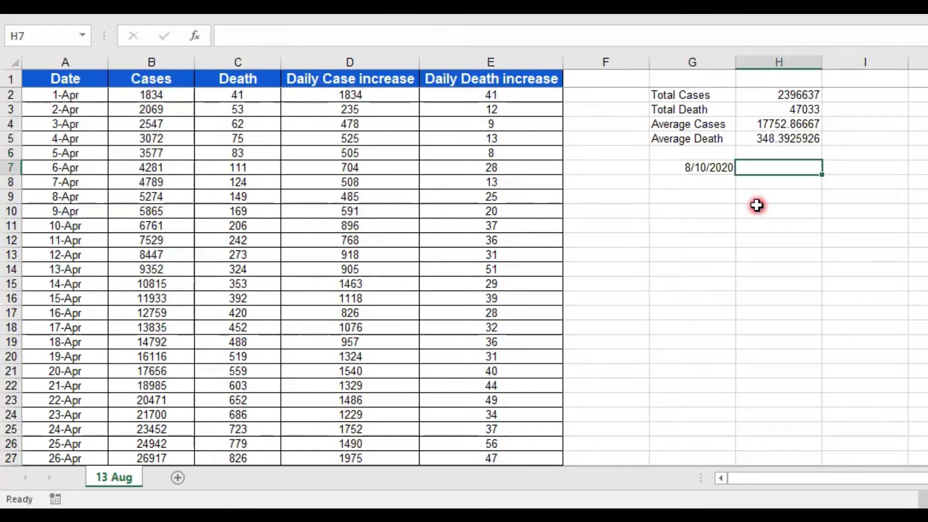
type("=")
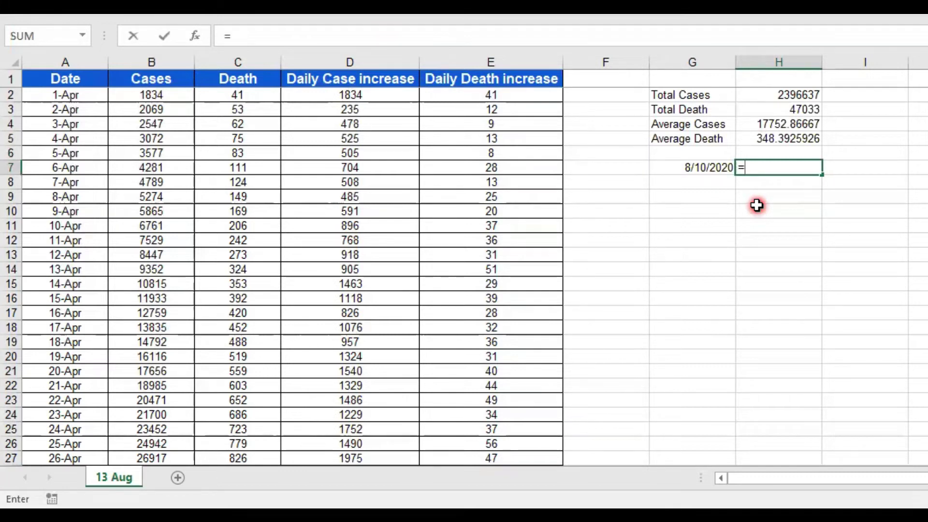
key("Return")
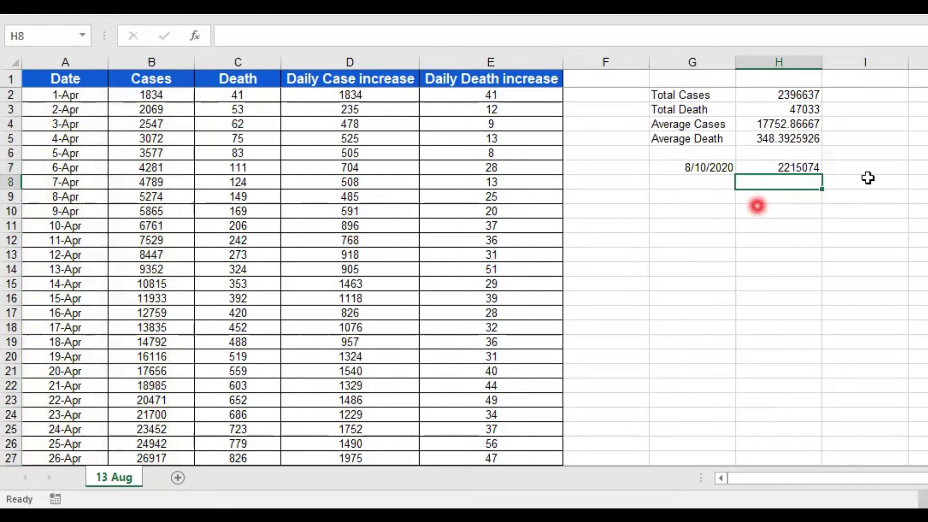
left_click(713, 99)
left_click_drag(714, 99, 803, 167)
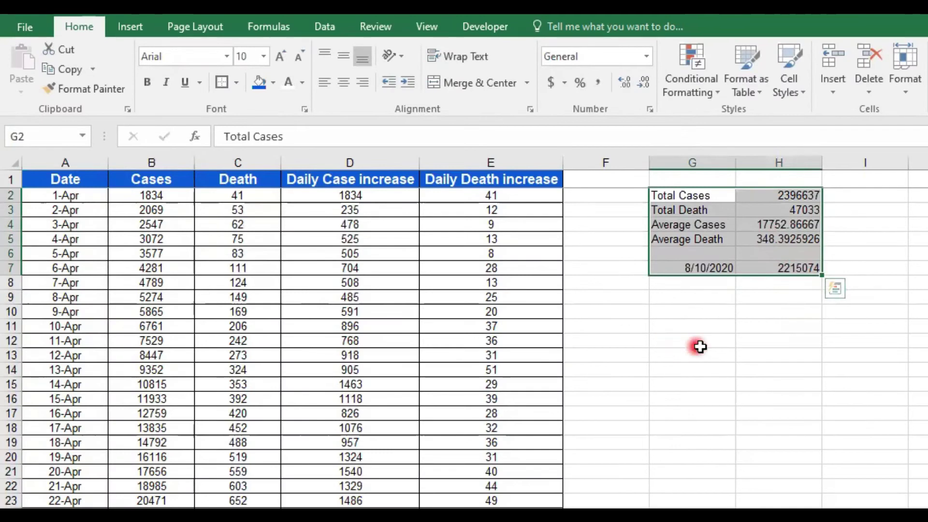
left_click(556, 297)
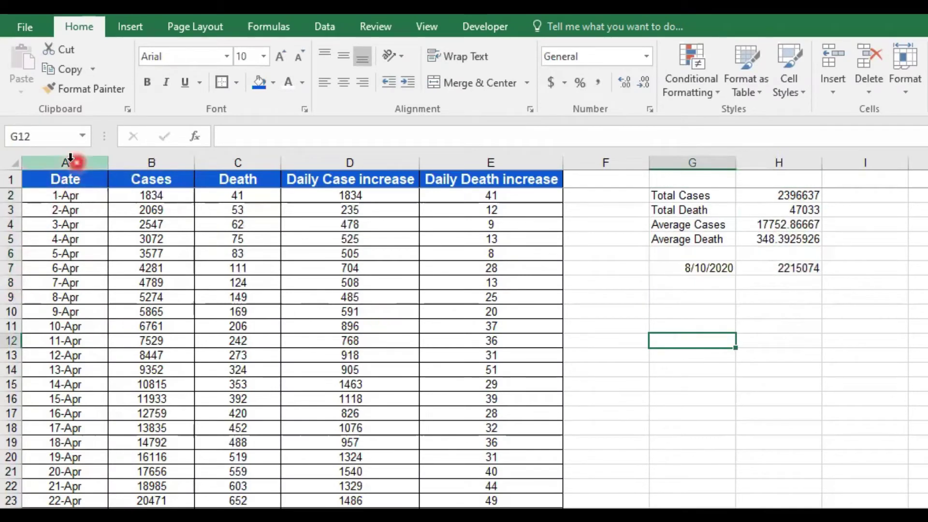
Define the workbook-level name FullTable for columns A through E of the 13 Aug sheet.
left_click_drag(100, 155, 467, 153)
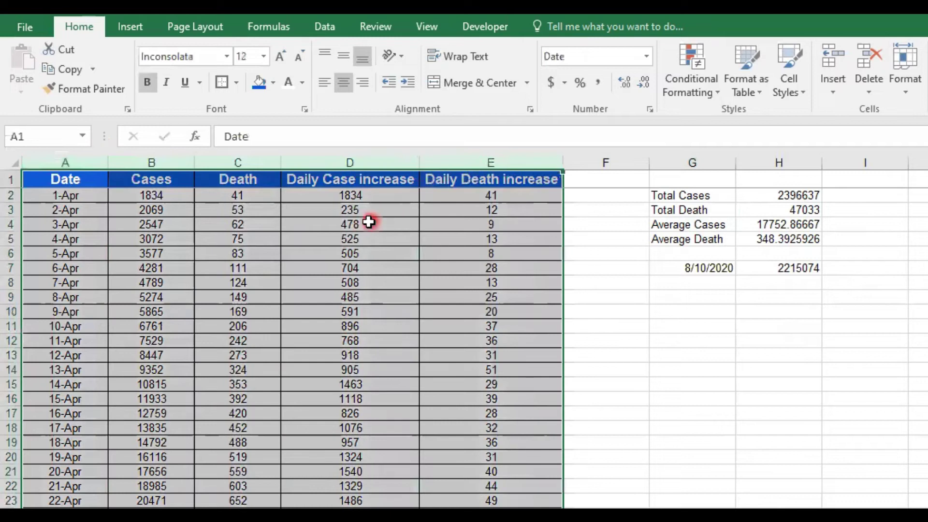
left_click(419, 32)
left_click(269, 27)
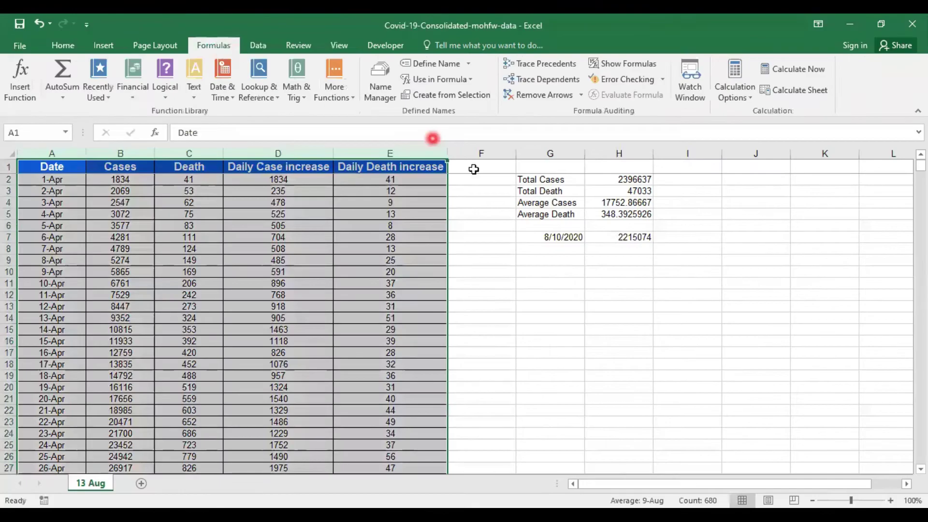
left_click(435, 64)
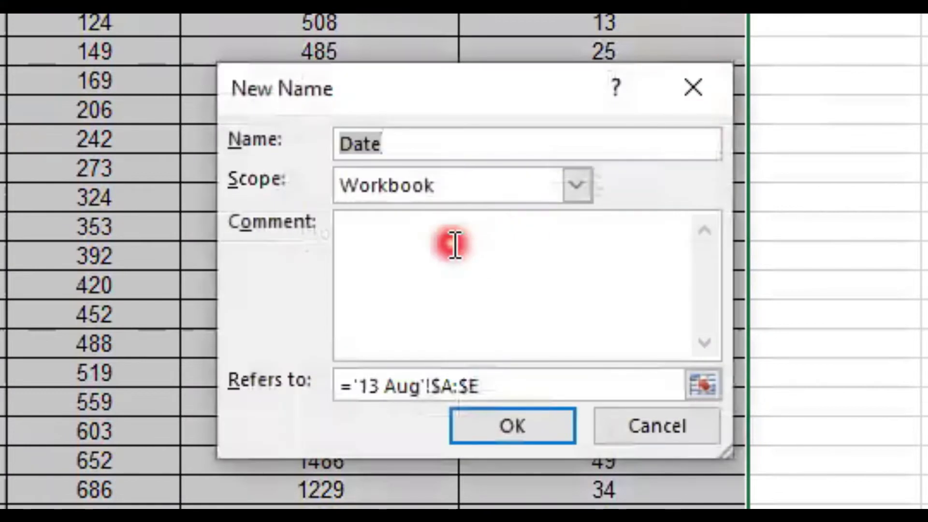
type("Full Table")
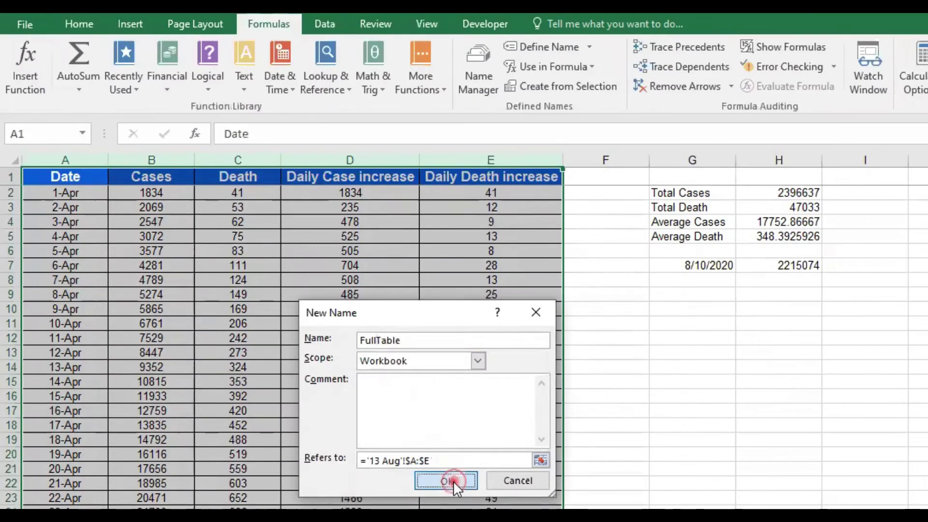
left_click(519, 410)
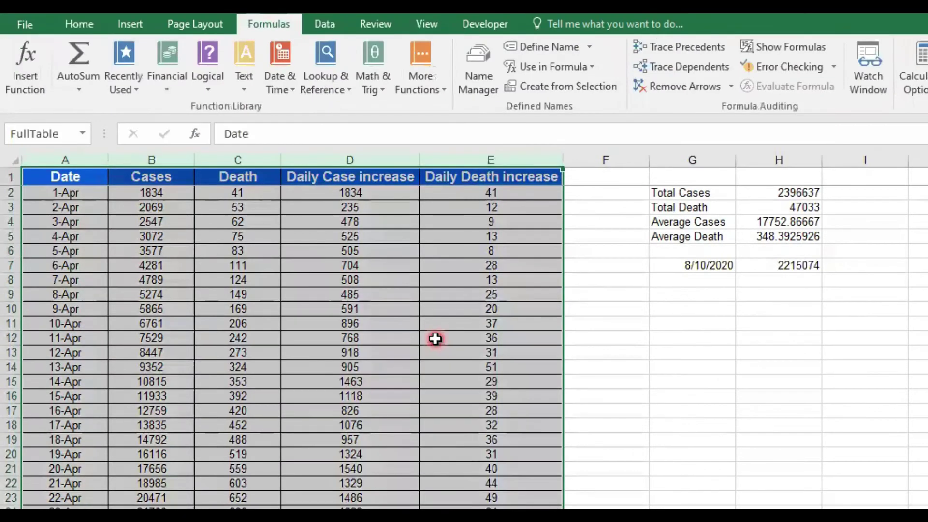
left_click(477, 123)
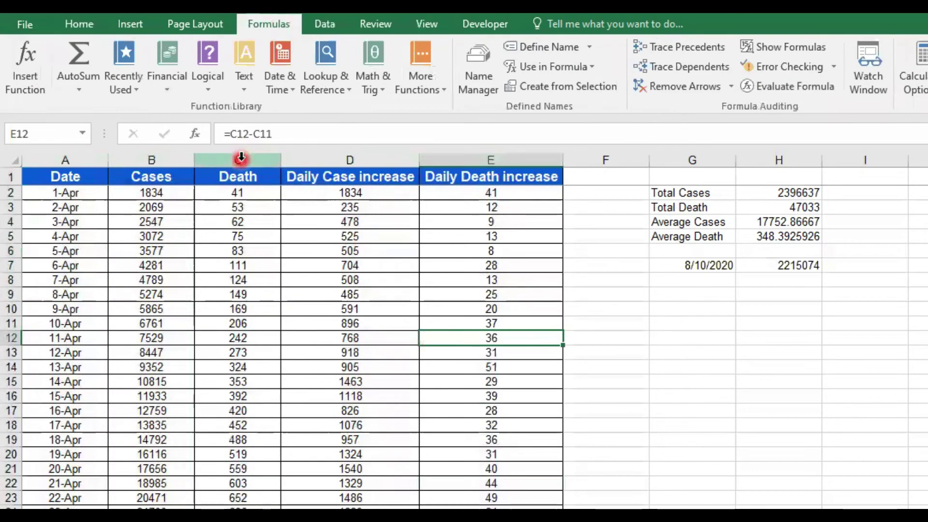
Define the workbook-level name Daily_Case_increase for column D.
left_click(343, 160)
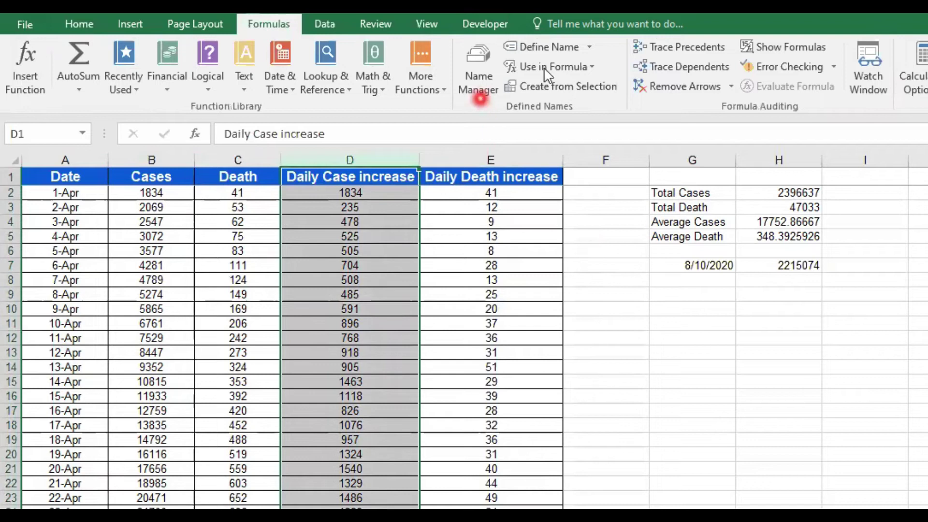
left_click(552, 48)
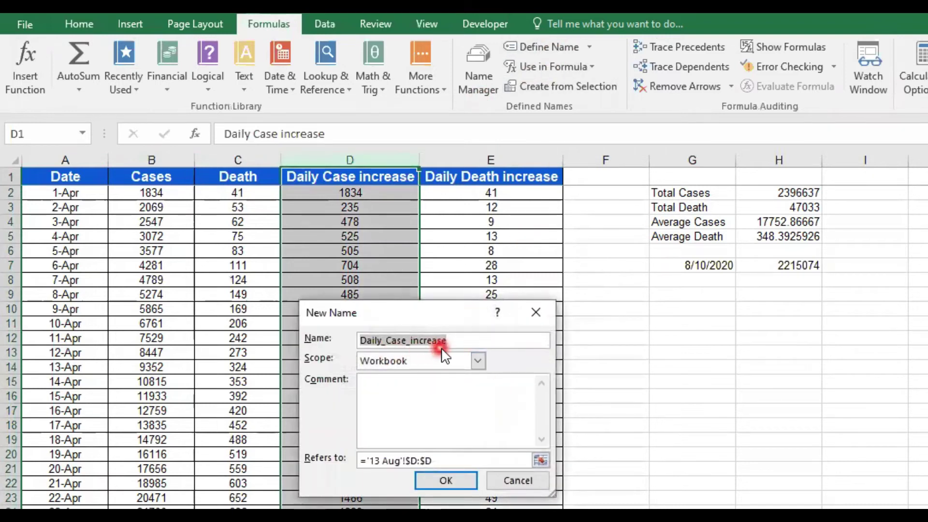
left_click(454, 481)
Define the workbook-level name Daily_Death_increase for column E.
left_click(492, 157)
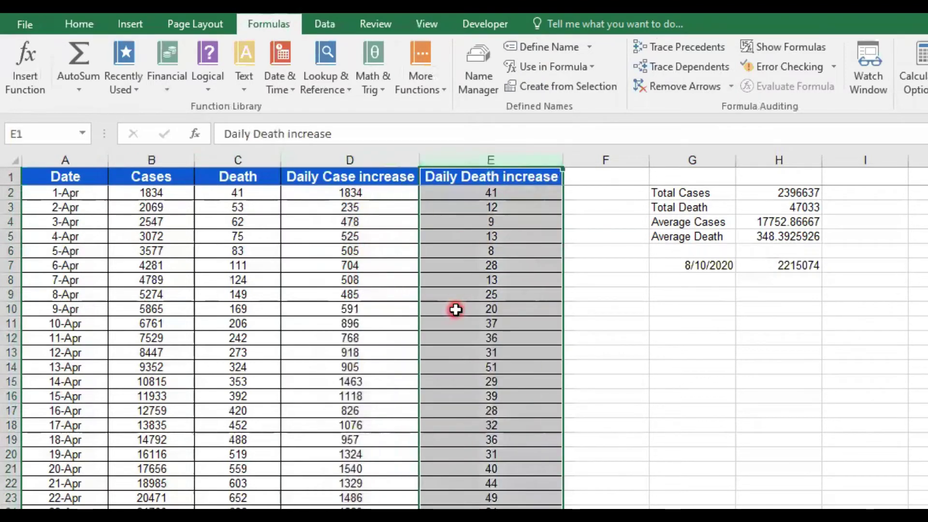
left_click(509, 49)
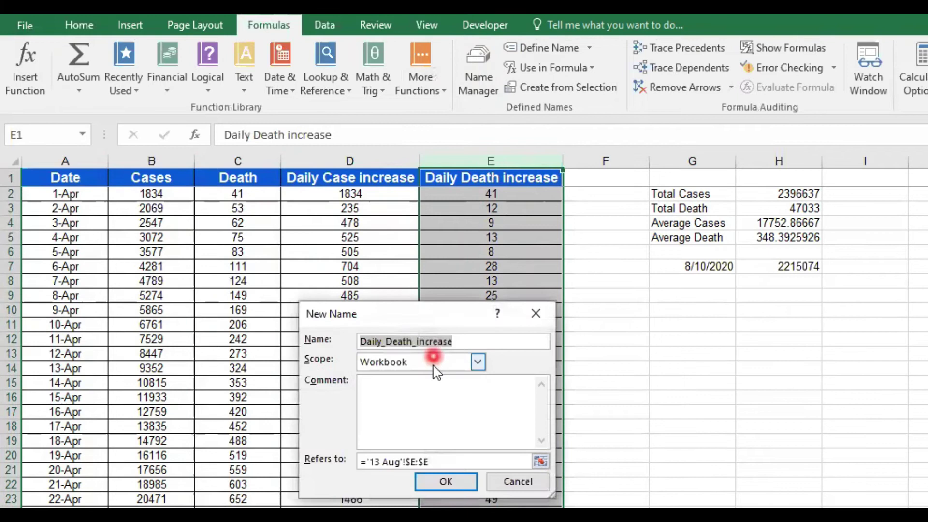
left_click(431, 480)
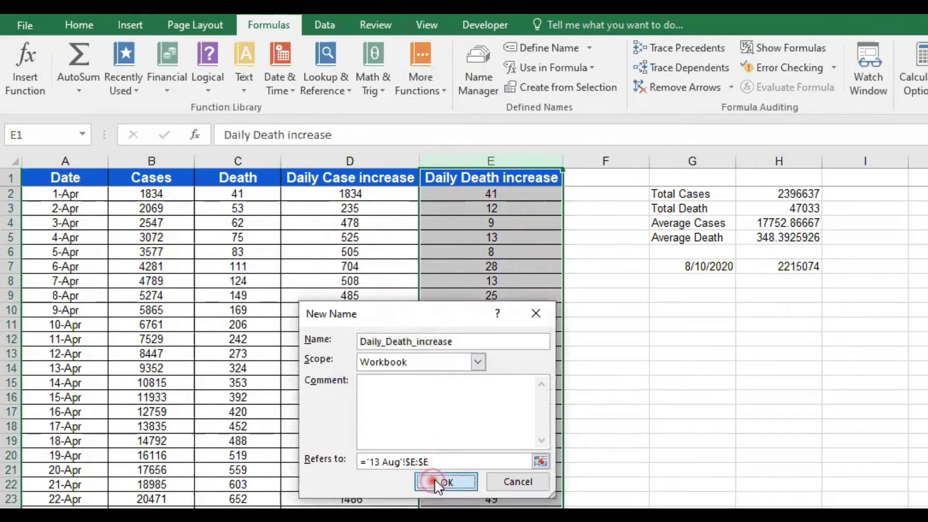
left_click(628, 356)
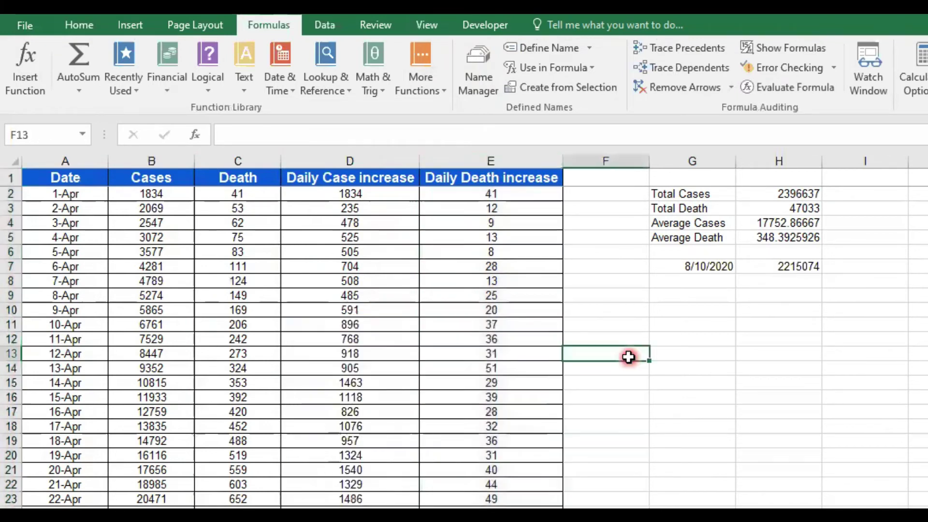
Enter =SUM(Daily_Case_increase) in I2 and compare it with the cell-range formula in H2.
left_click(682, 192)
left_click(846, 194)
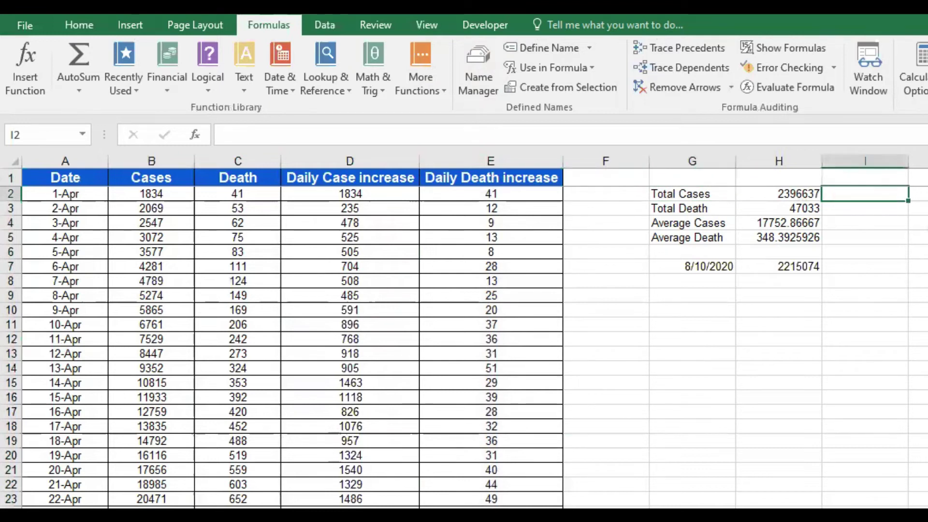
type("=")
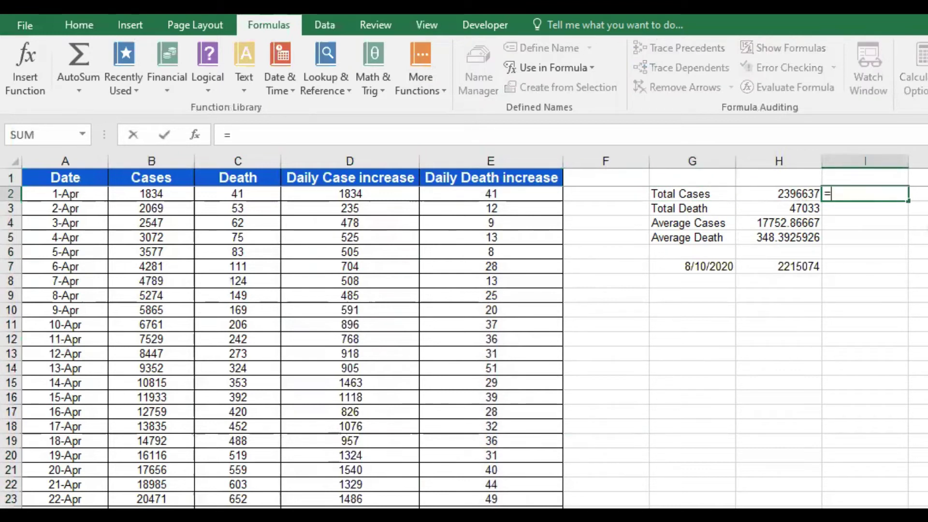
type("sum")
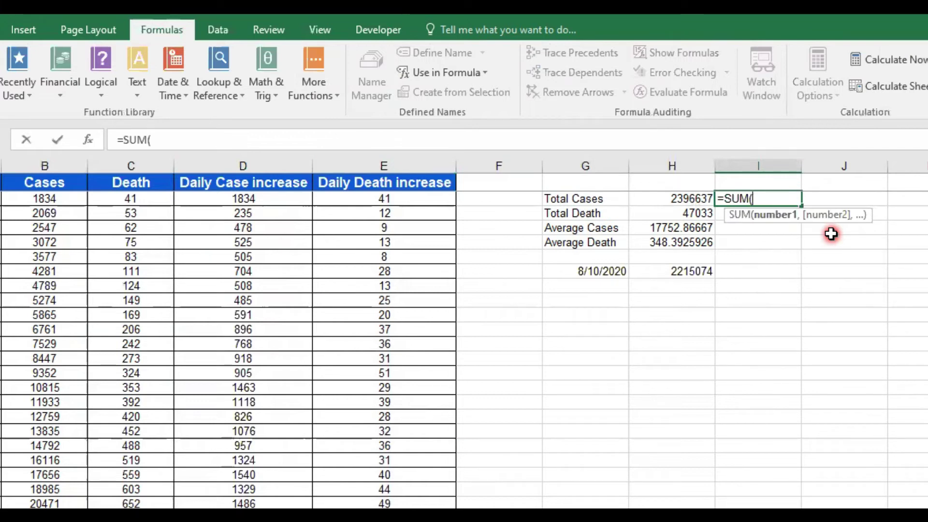
type("d")
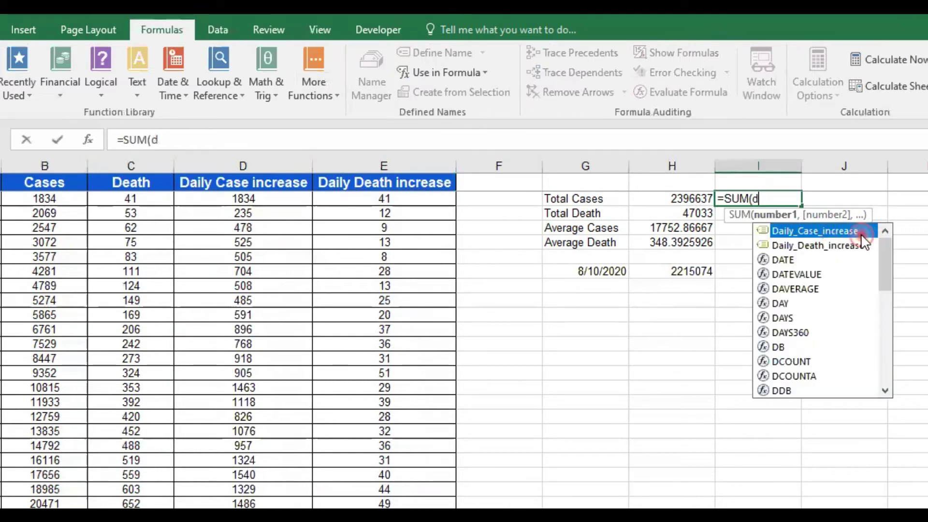
key("Tab")
type(")")
key("Return")
key("Up")
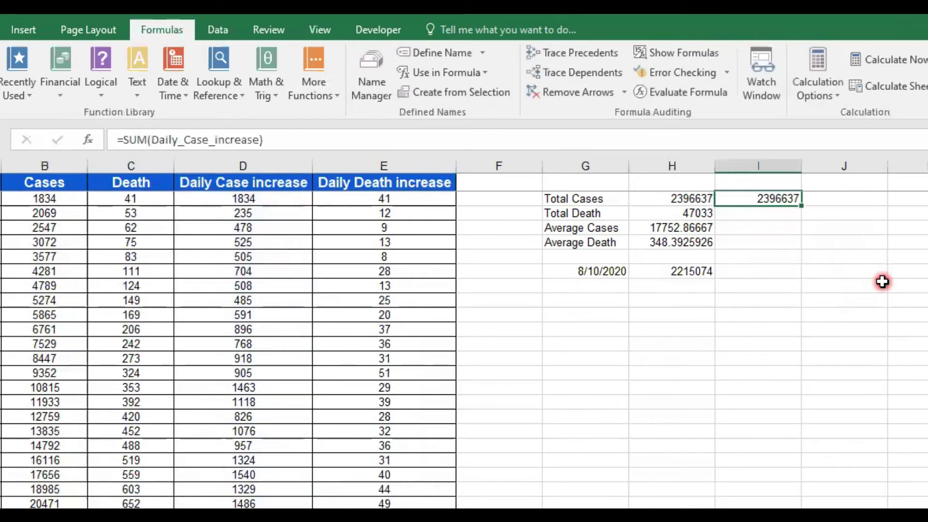
key("Left")
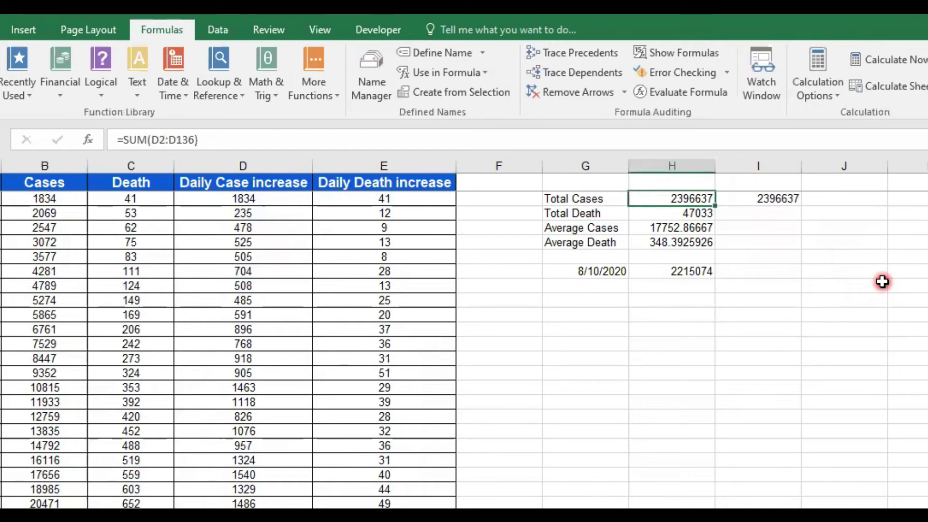
key("Right")
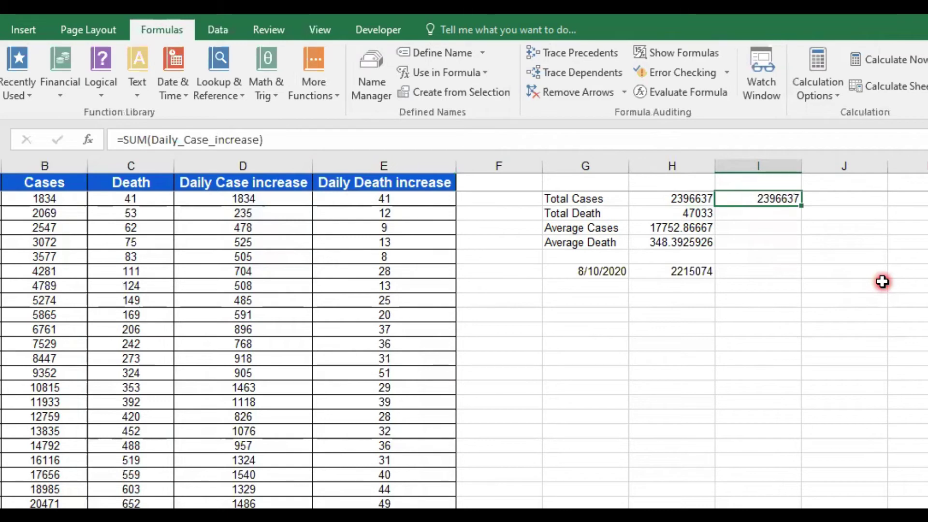
Enter =SUM(Daily_Death_increase) in I3, beside the Total Death figure.
key("Down")
key("Up")
key("Down")
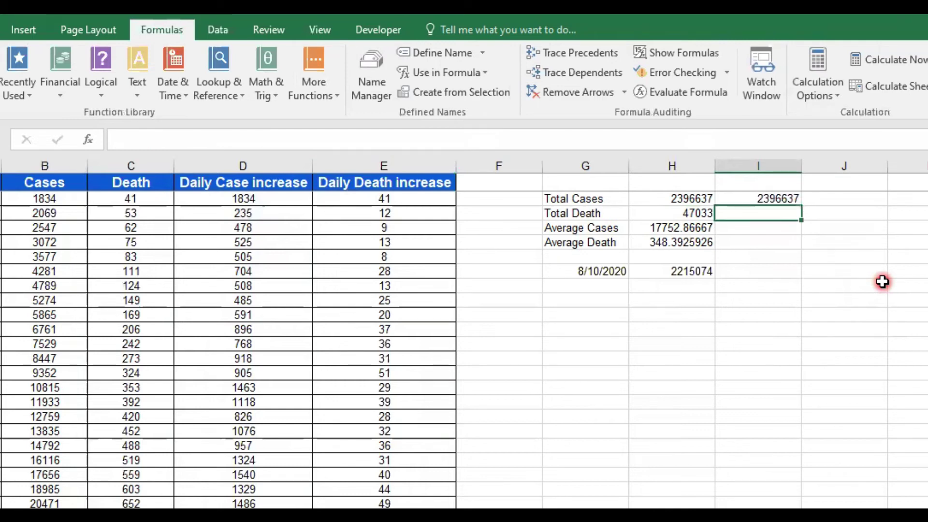
type("=")
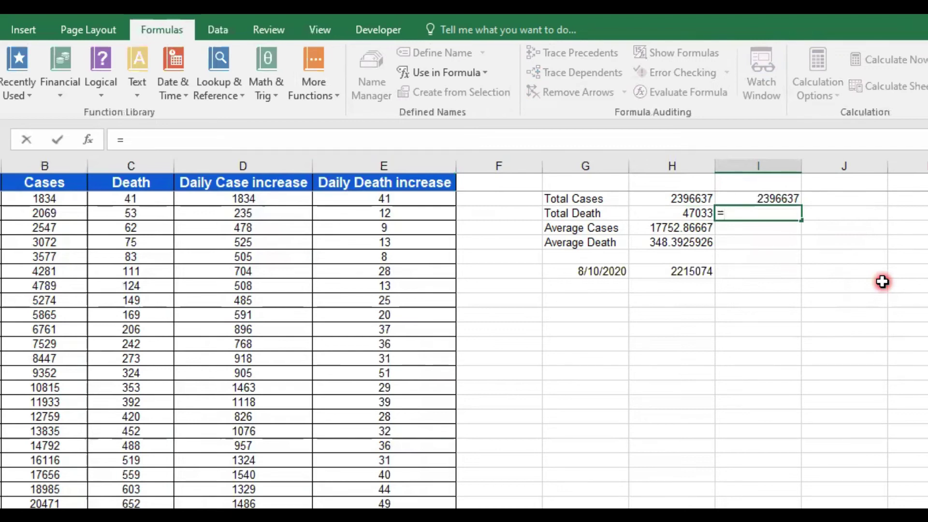
type("SUM(")
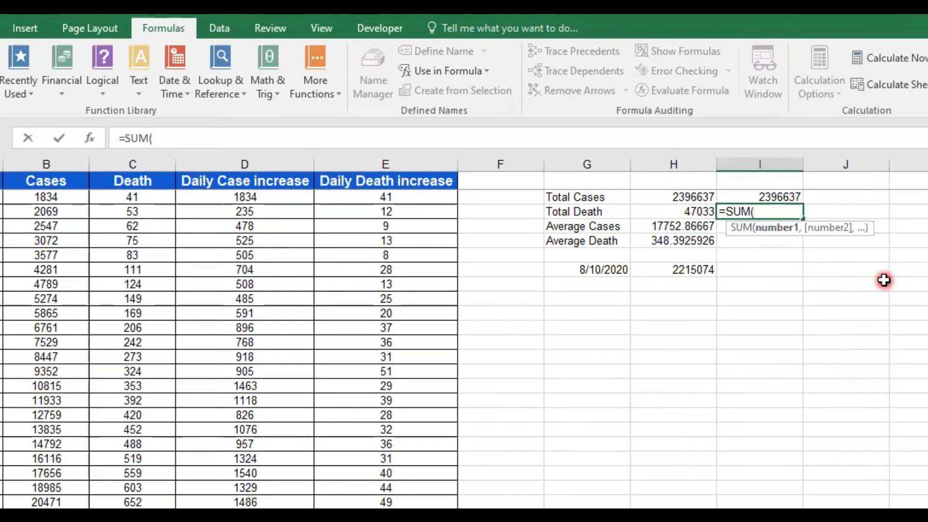
type("d")
key("Down")
key("Tab")
type(")")
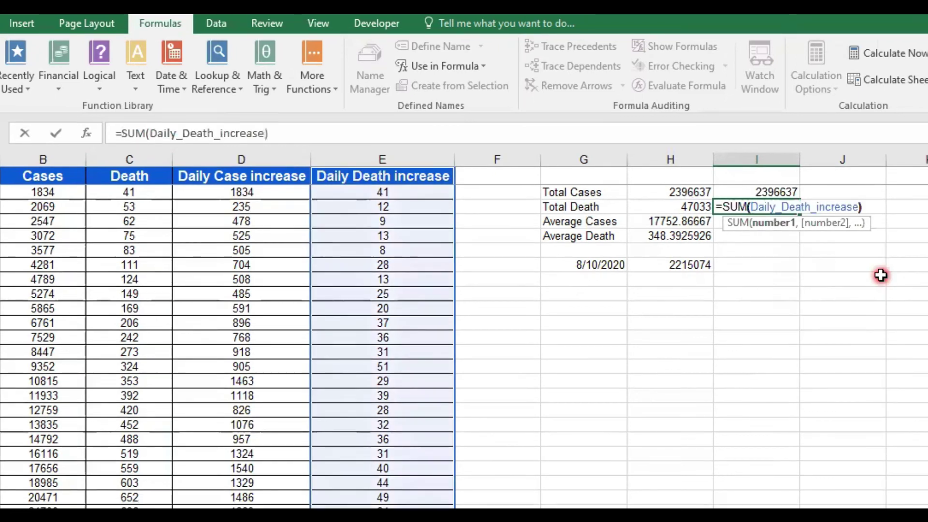
key("Return")
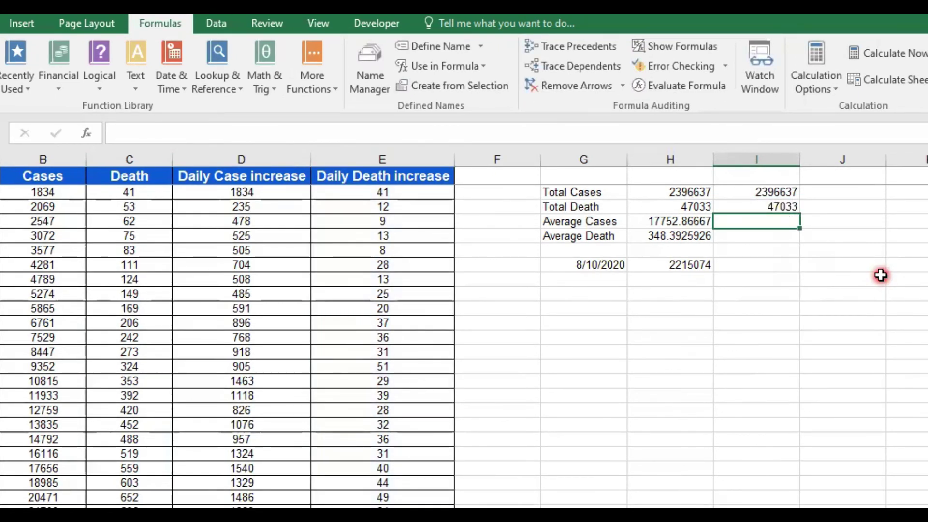
Enter =AVERAGE(Daily_Case_increase) in I4 and =AVERAGE(Daily_Death_increase) in I5.
type("=")
type("AVERAGE(Daily_Case_increase")
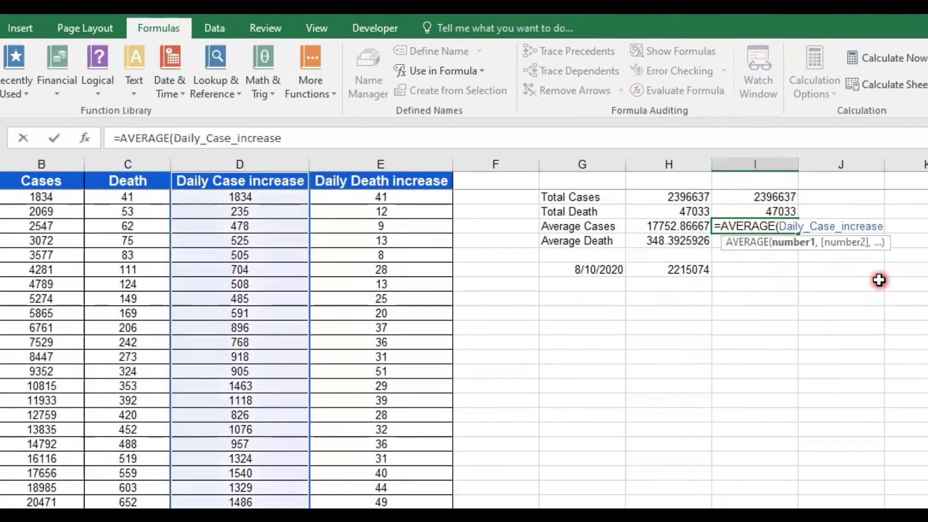
key("Return")
type("=AVERAGE(d")
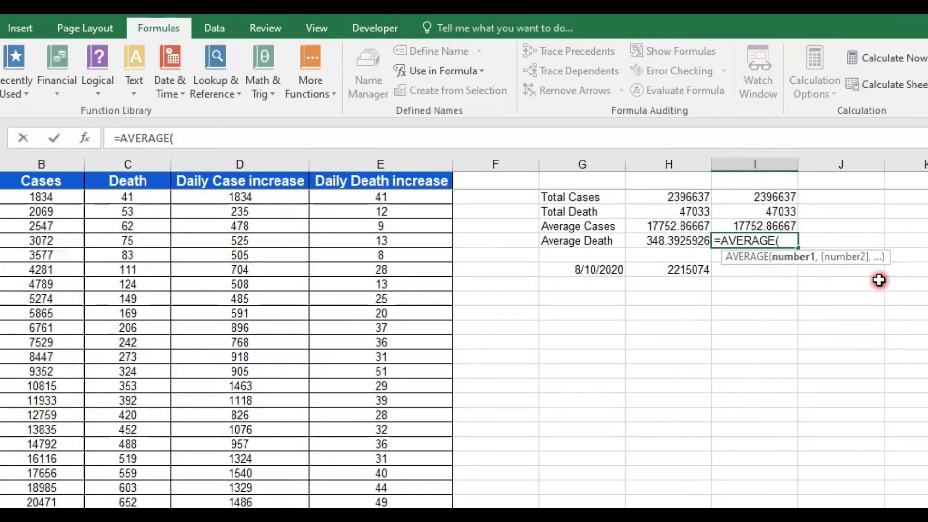
double_click(883, 288)
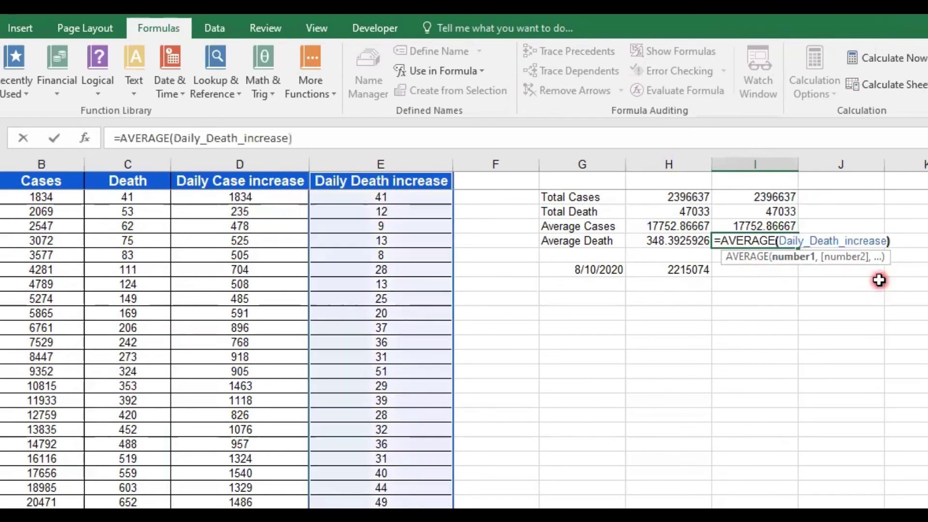
key("Return")
Enter =VLOOKUP(G7,FullTable,2,0) in I7 to look up the Cases figure for the date in G7.
type("=")
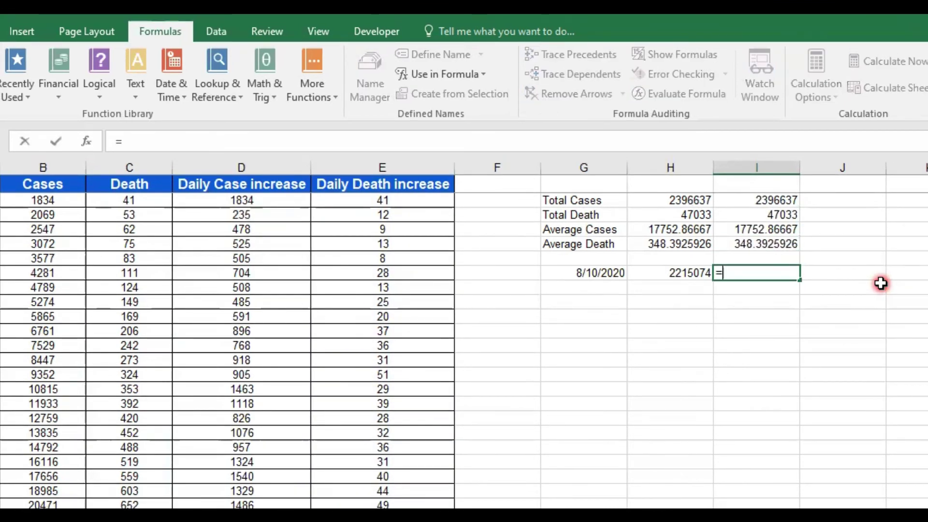
type("VLOOKUP(G7")
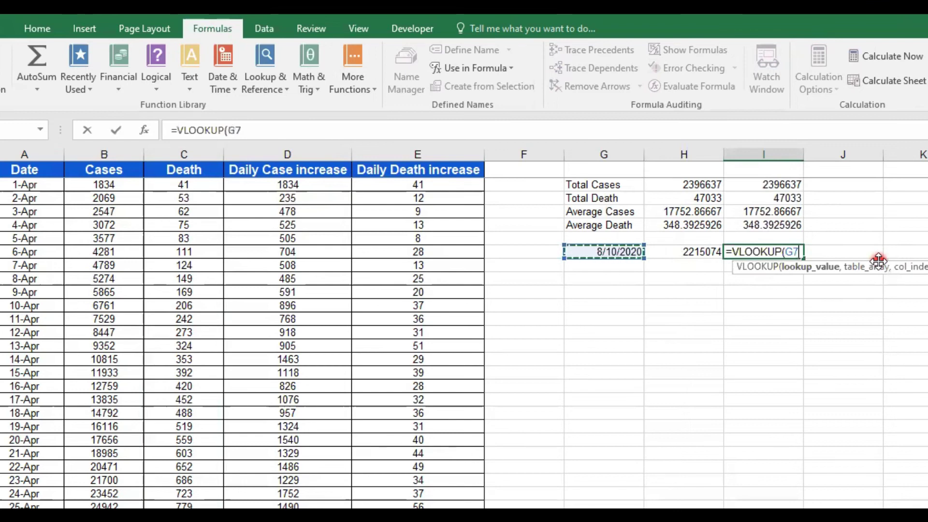
type(",")
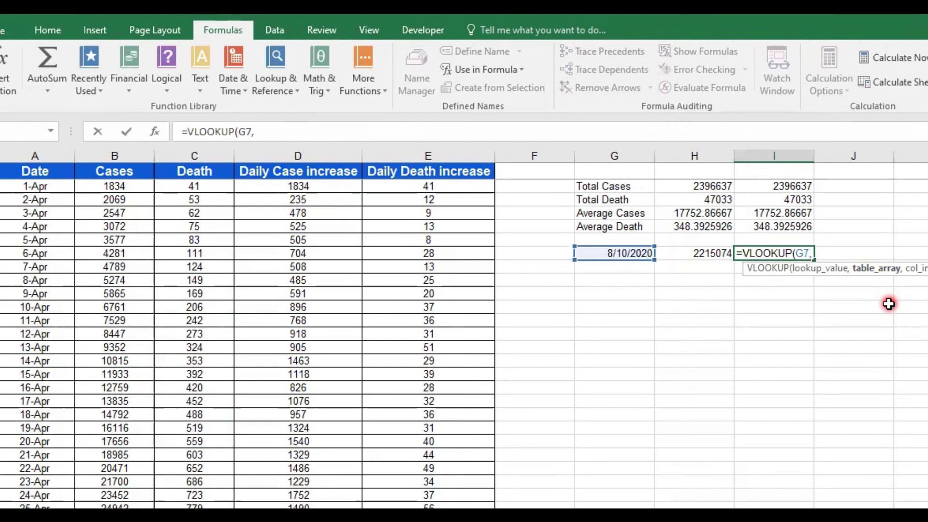
type("f")
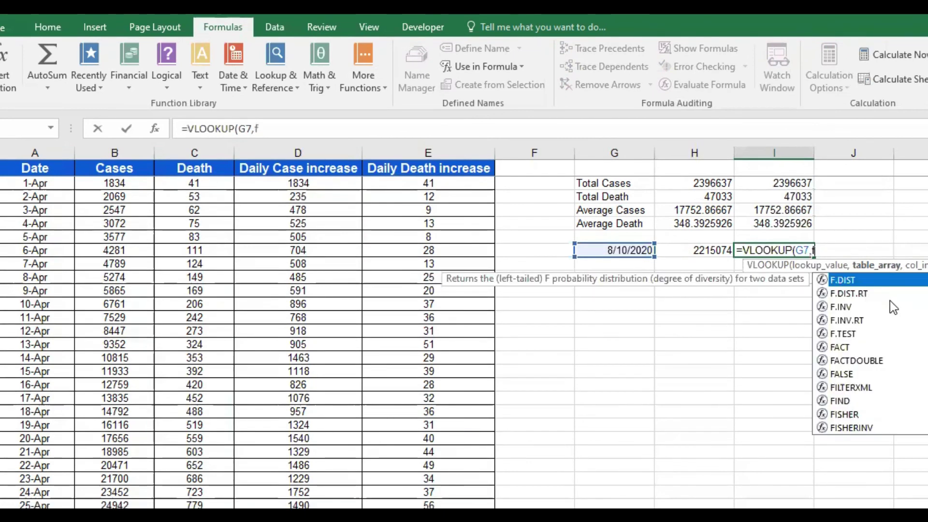
type("u")
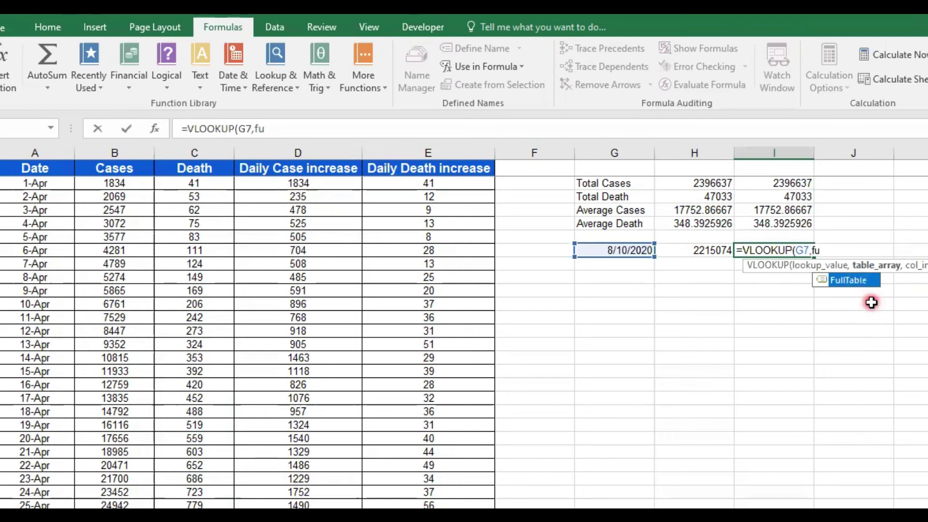
key("Tab")
type(",")
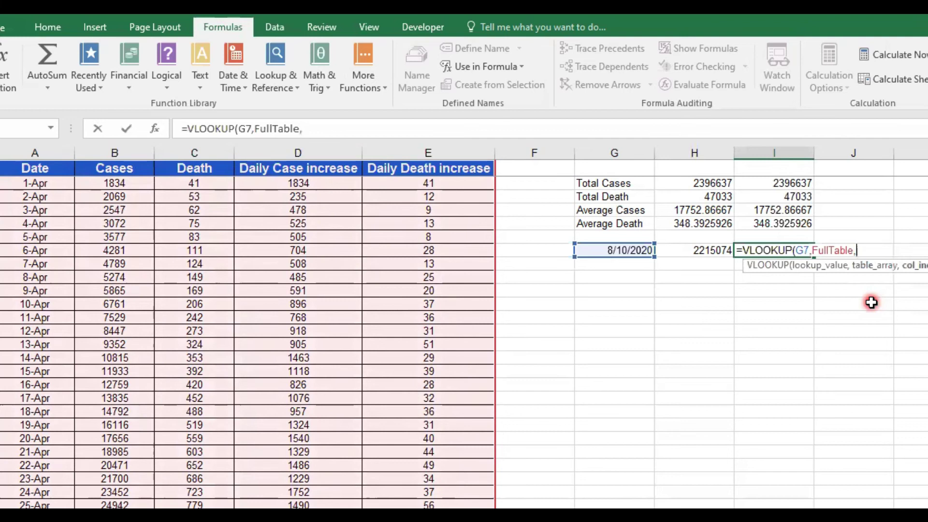
type("2")
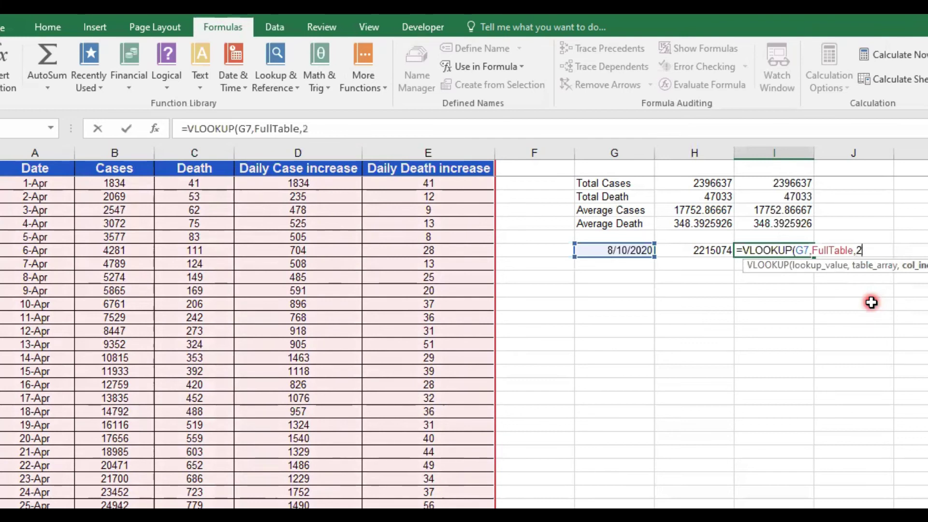
type(",0)")
key("Return")
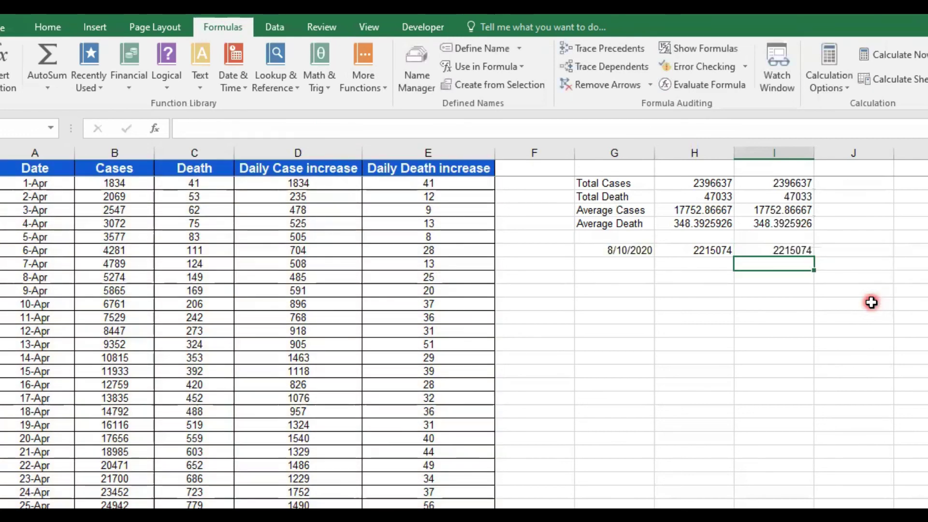
Review the named-range formulas in column I against the cell-range formulas in column H.
left_click(794, 250)
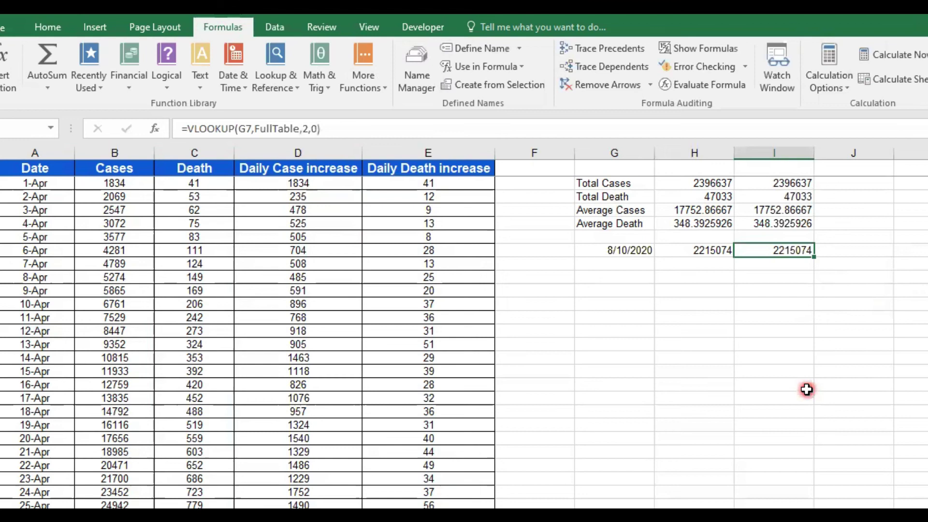
left_click(693, 180)
left_click_drag(768, 184, 768, 196)
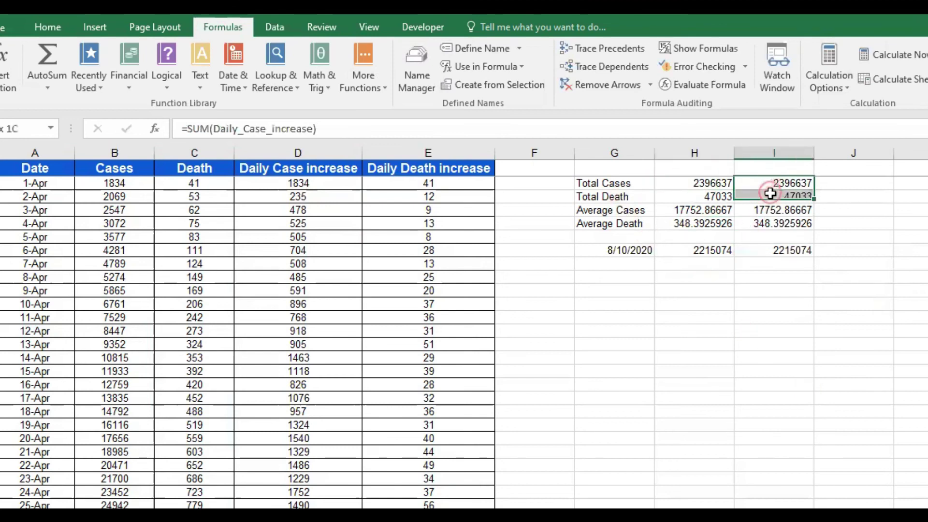
key("Down")
key("Down")
key("Down")
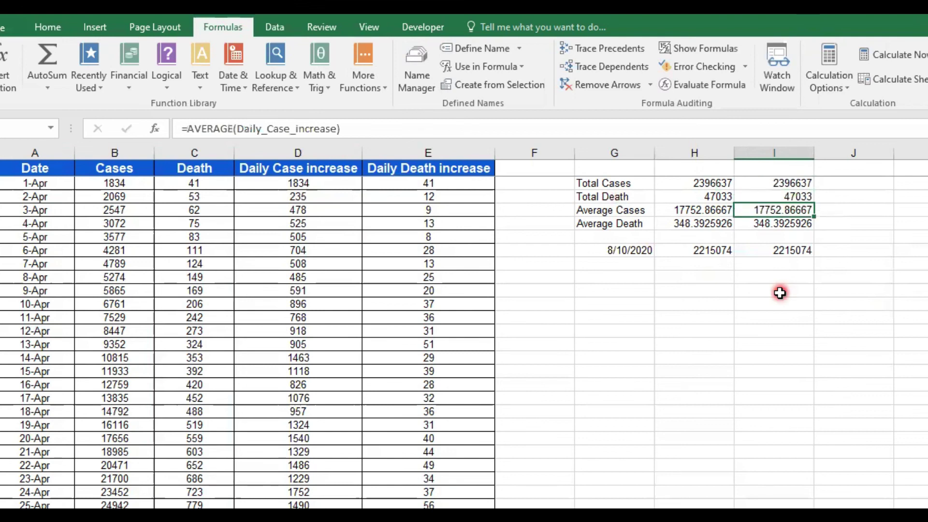
Select the whole of column I, which holds the named-range formulas.
key("Up")
key("Up")
key("Up")
key("ctrl+space")
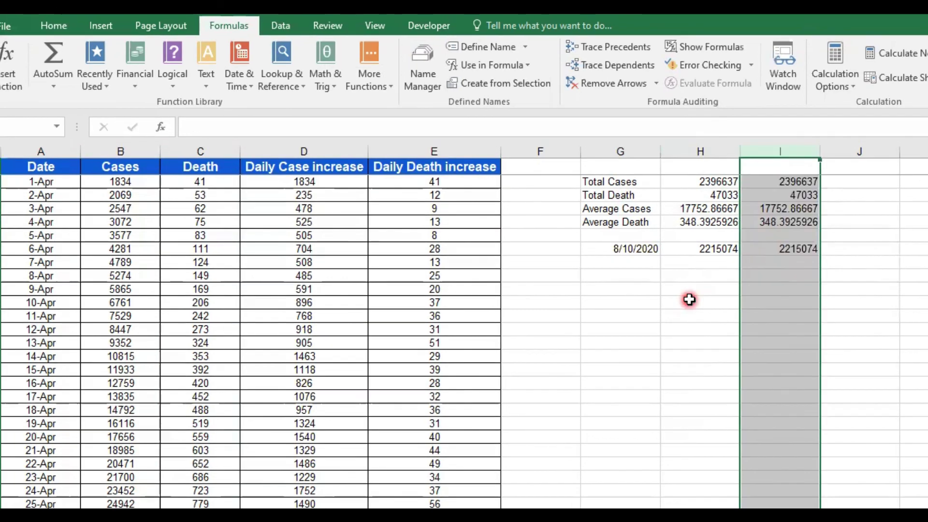